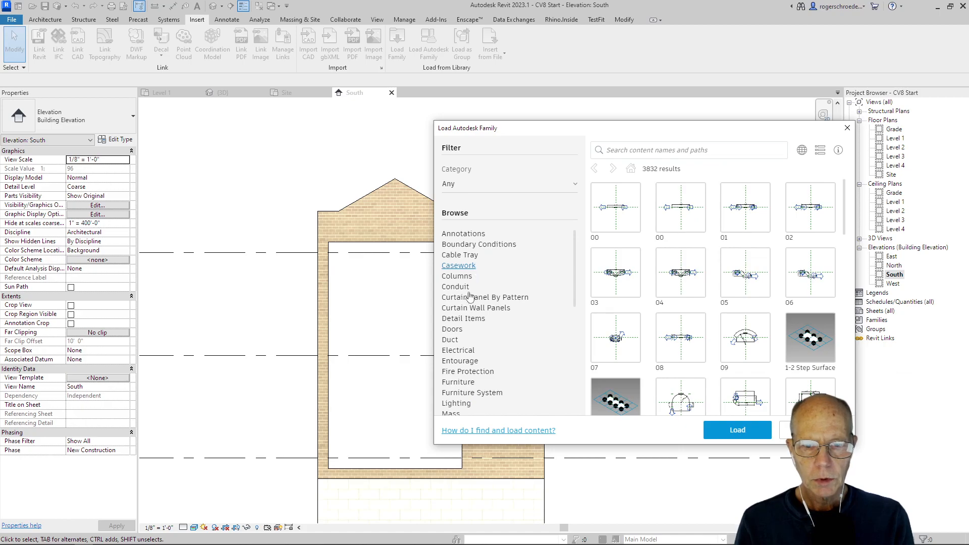
Load the Door-Double-Glass family from the Doors category of the Autodesk content library.
click(457, 330)
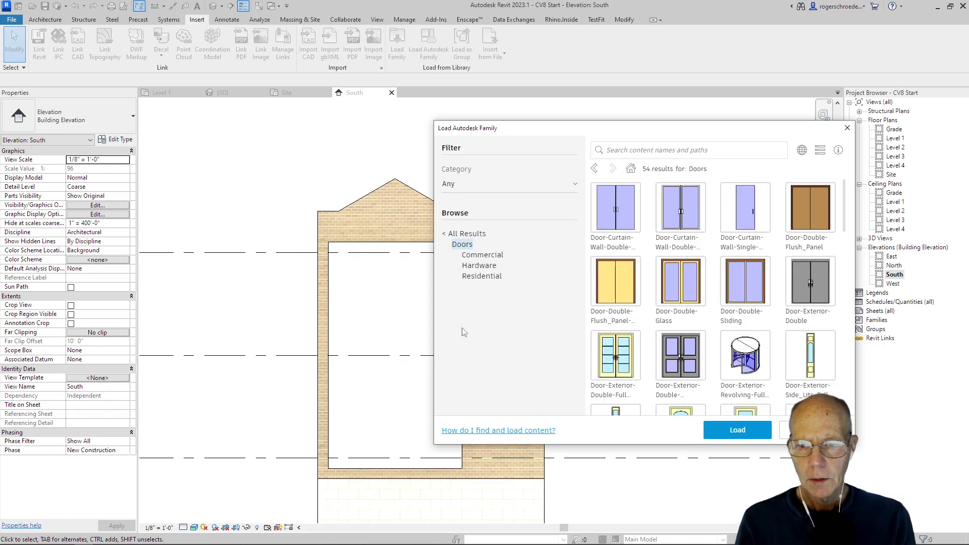
click(674, 289)
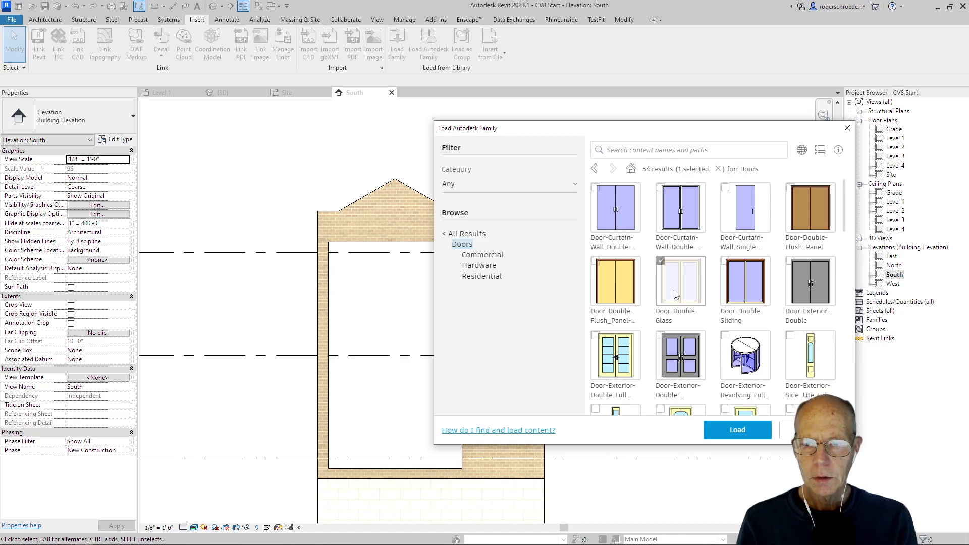
click(726, 431)
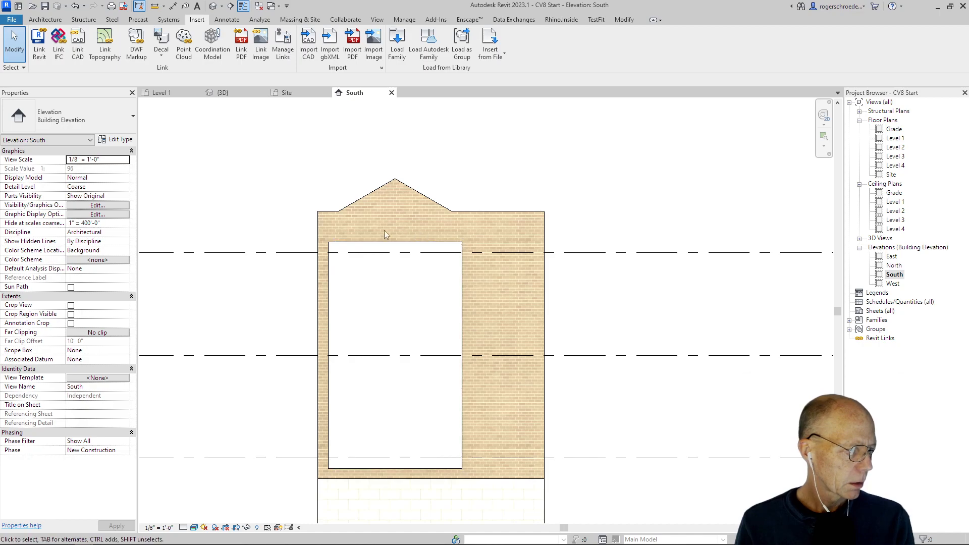
Place a 72" x 84" Door-Double-Glass on the Level 3 line, centred horizontally in the white wall panel of the south elevation.
click(45, 19)
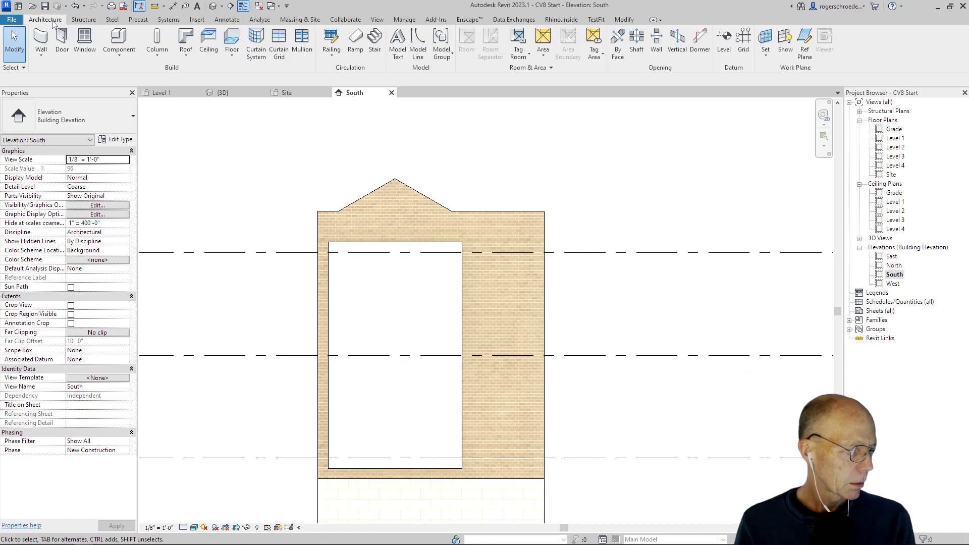
click(117, 56)
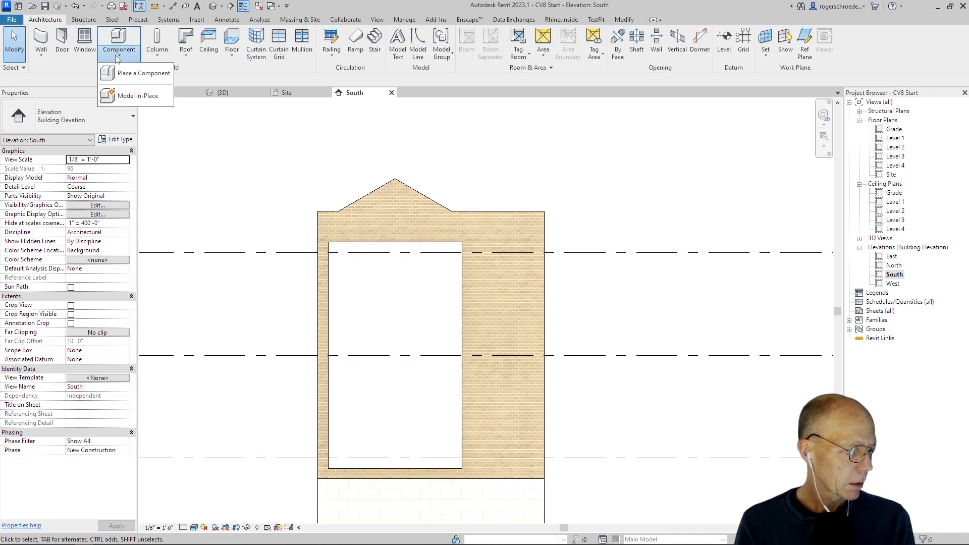
click(62, 42)
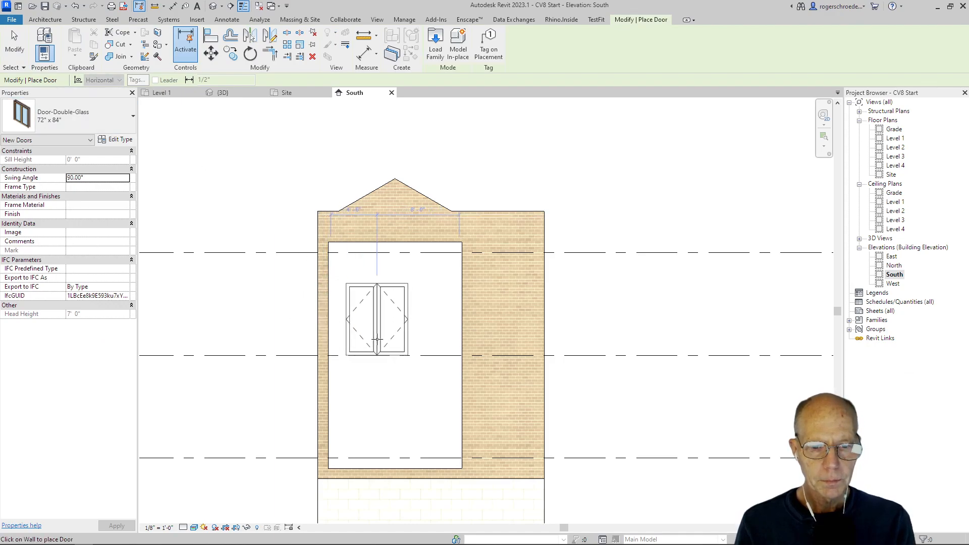
click(397, 356)
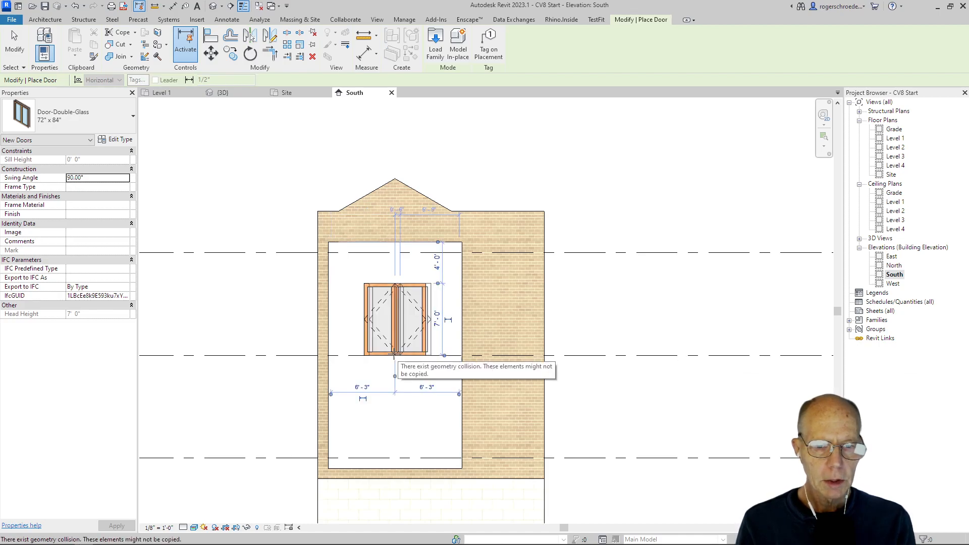
click(15, 43)
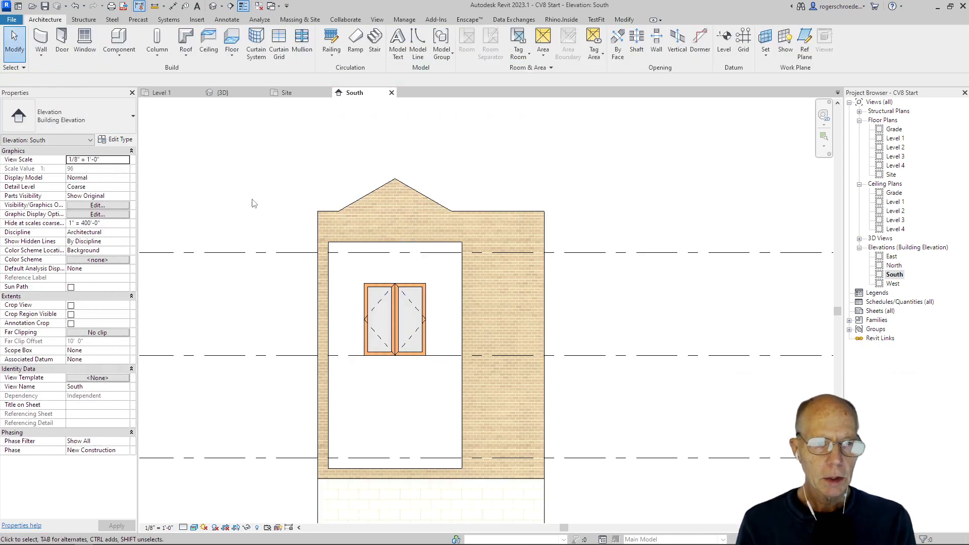
From the double door's Panel Material type parameter, create a new material and name it Trim Dark.
click(384, 294)
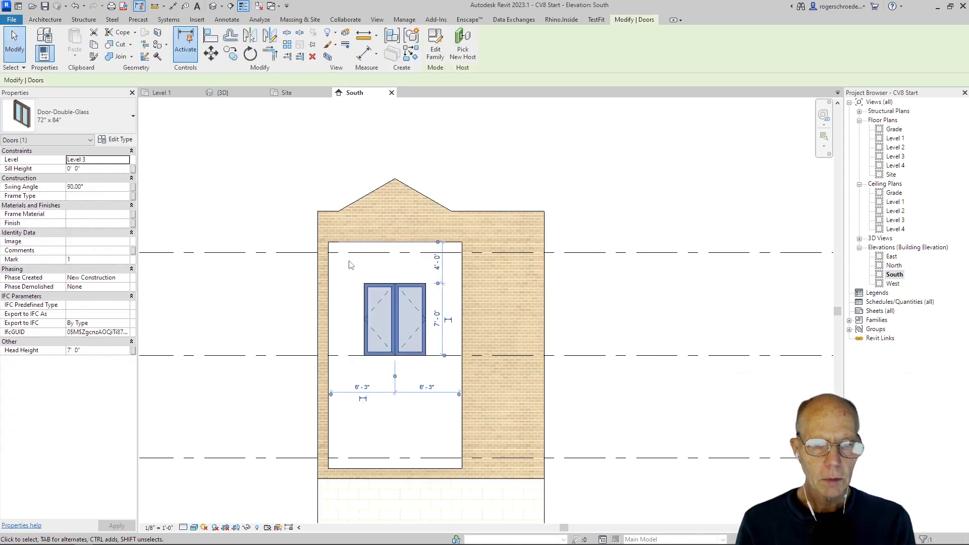
click(116, 140)
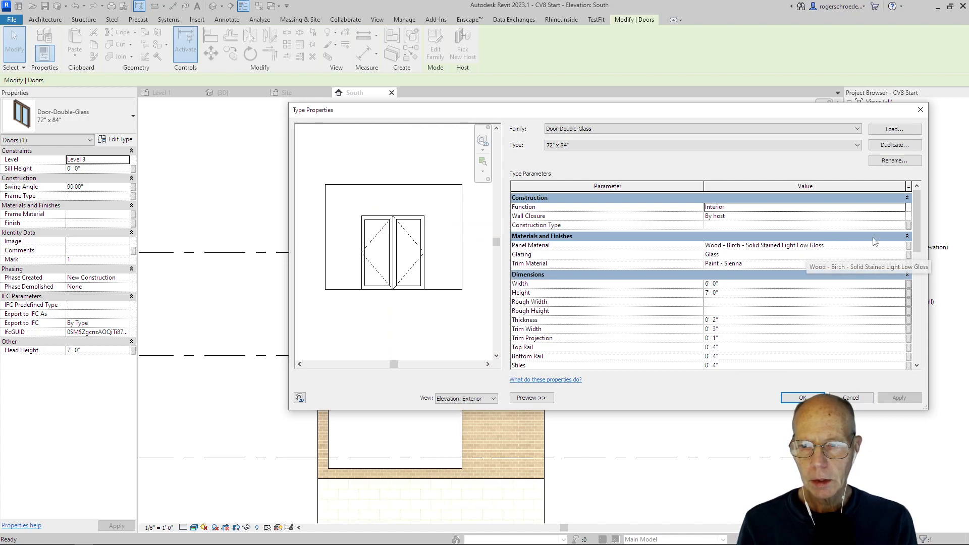
click(900, 247)
click(901, 246)
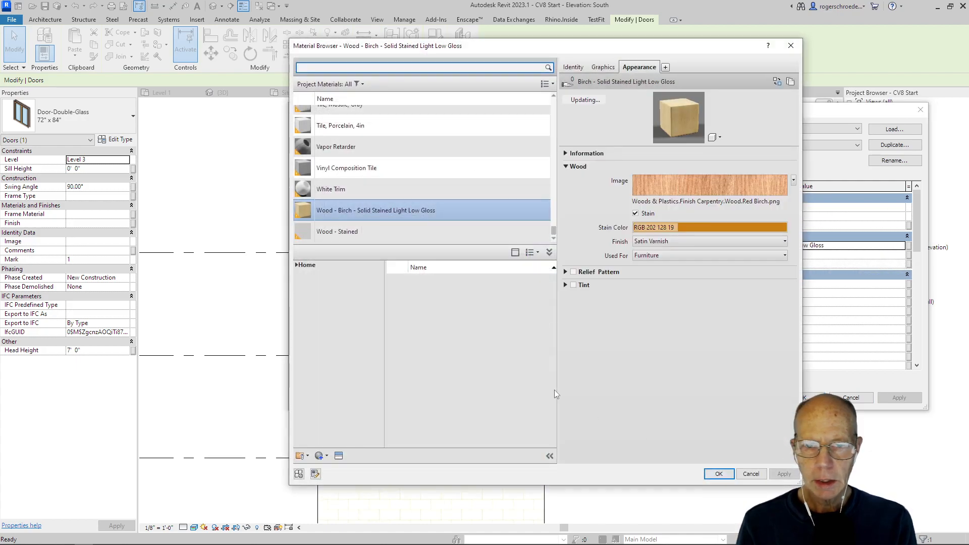
click(320, 456)
click(333, 469)
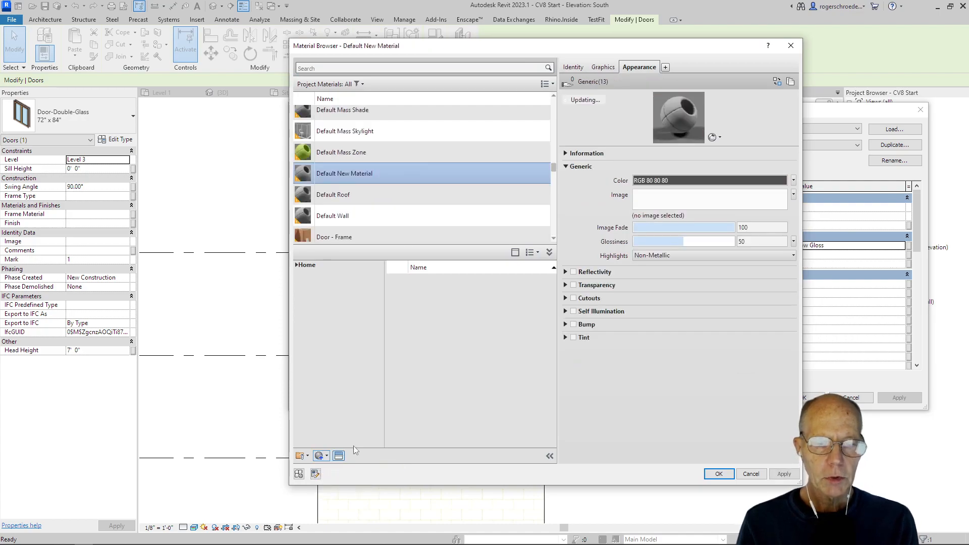
right_click(377, 168)
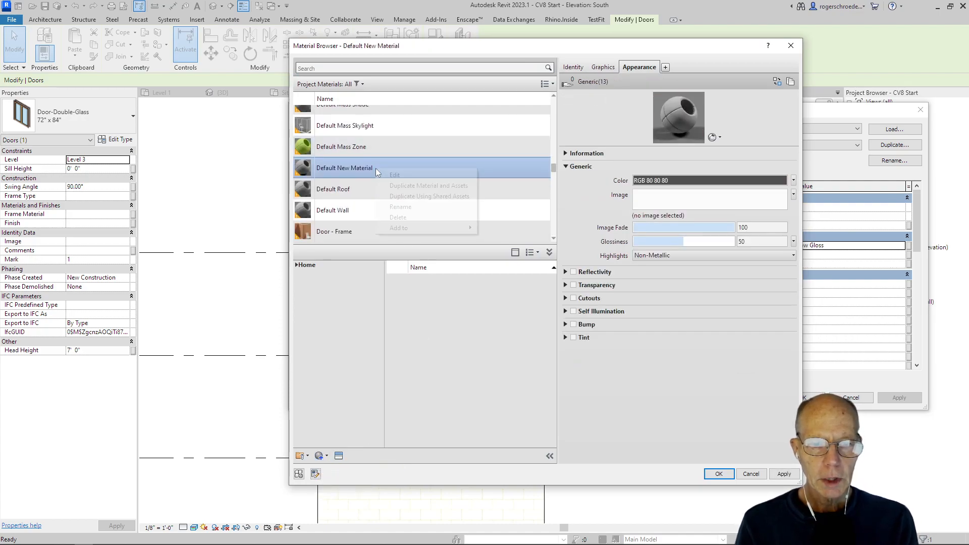
click(400, 207)
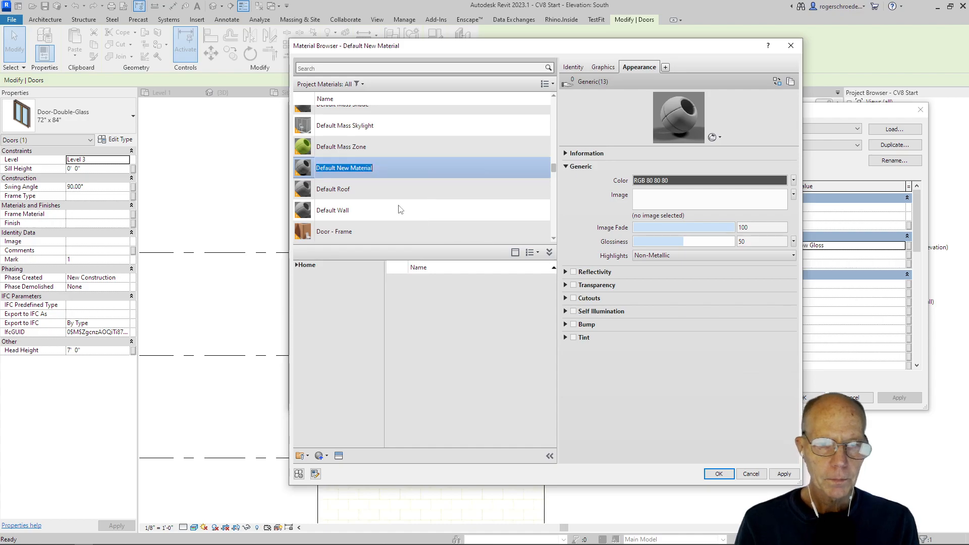
text(TRim)
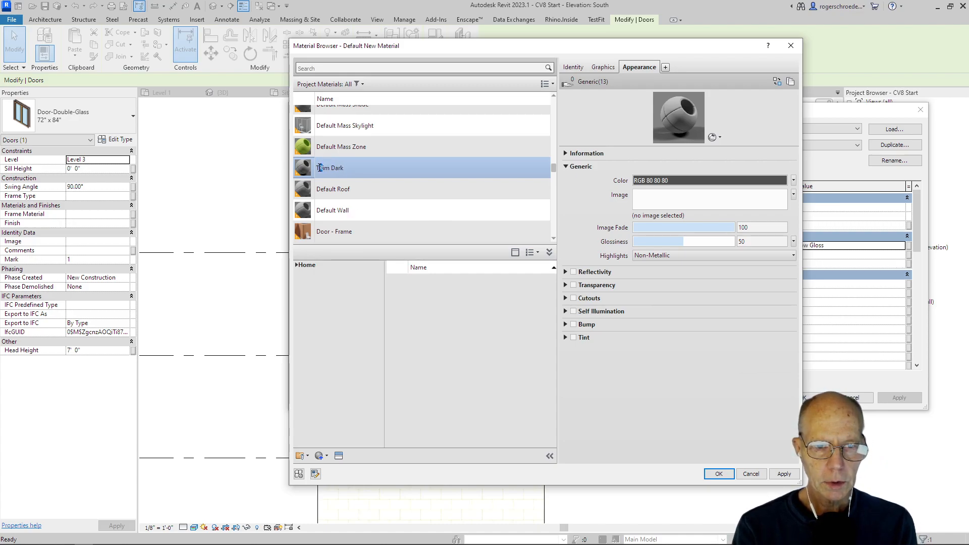
Darken the Trim Dark appearance colour to RGB 42 42 42 and assign the material to the door panels.
click(648, 181)
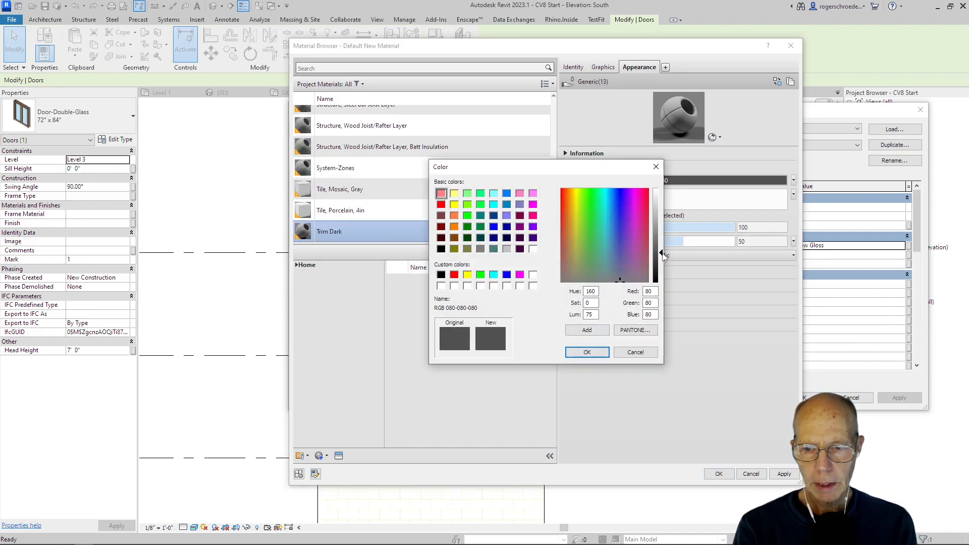
drag(666, 257, 660, 272)
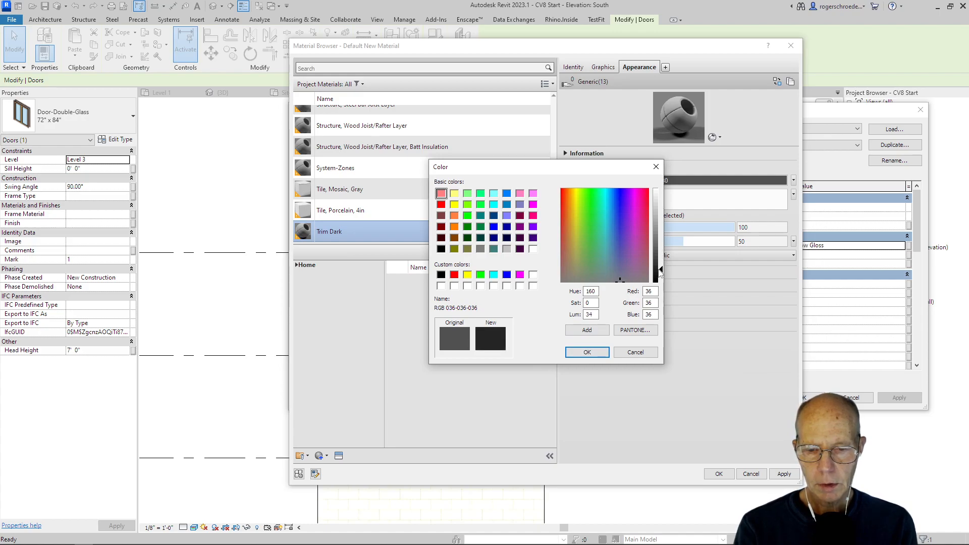
click(587, 353)
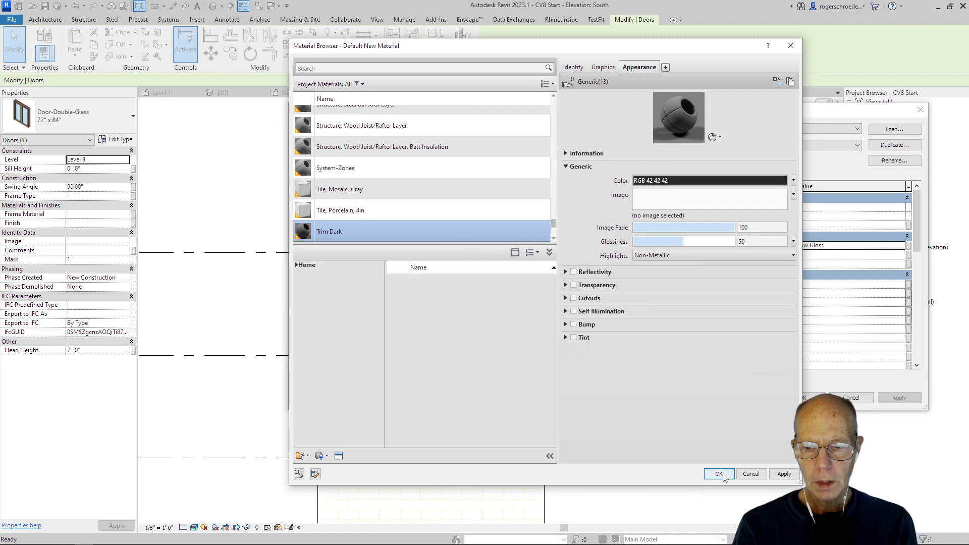
click(782, 474)
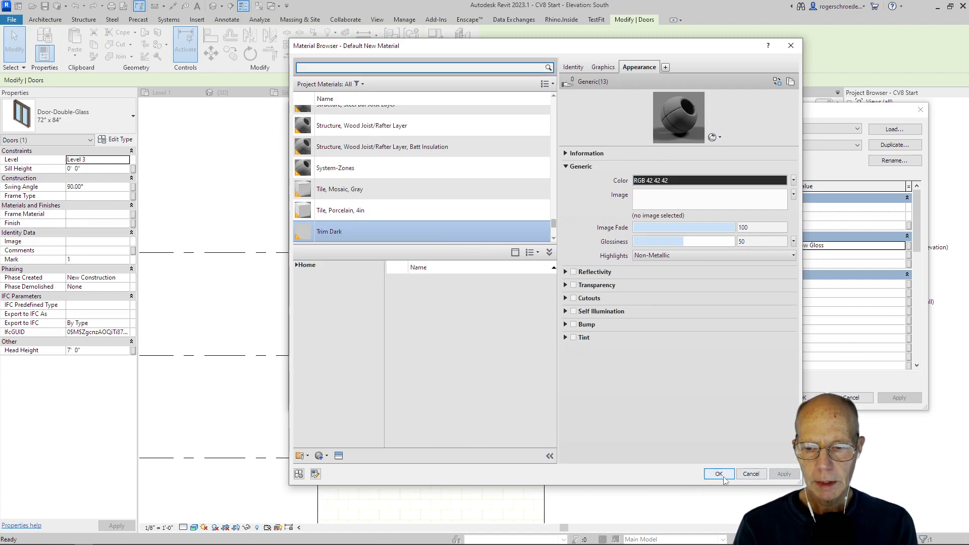
click(718, 474)
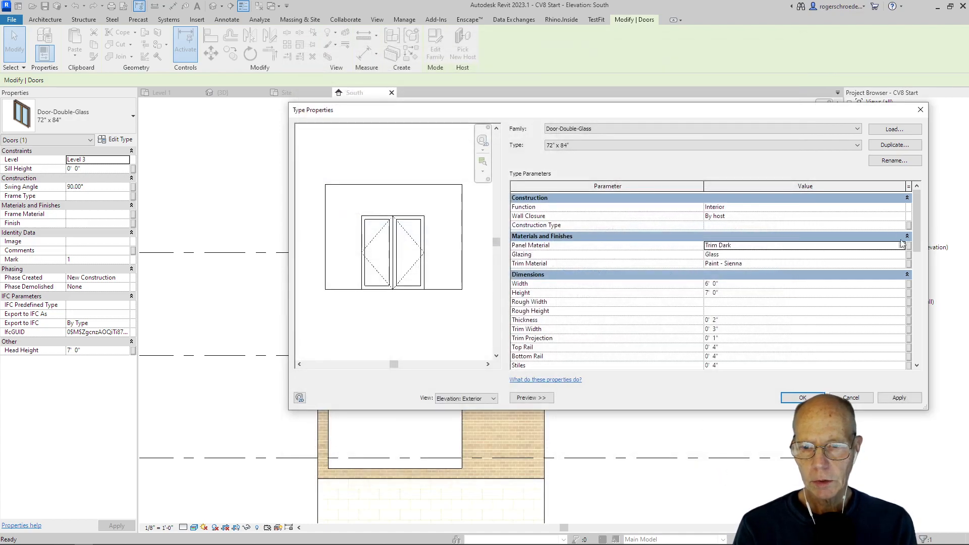
Set the double door type's Trim Material to Trim Dark and apply the type changes.
click(901, 264)
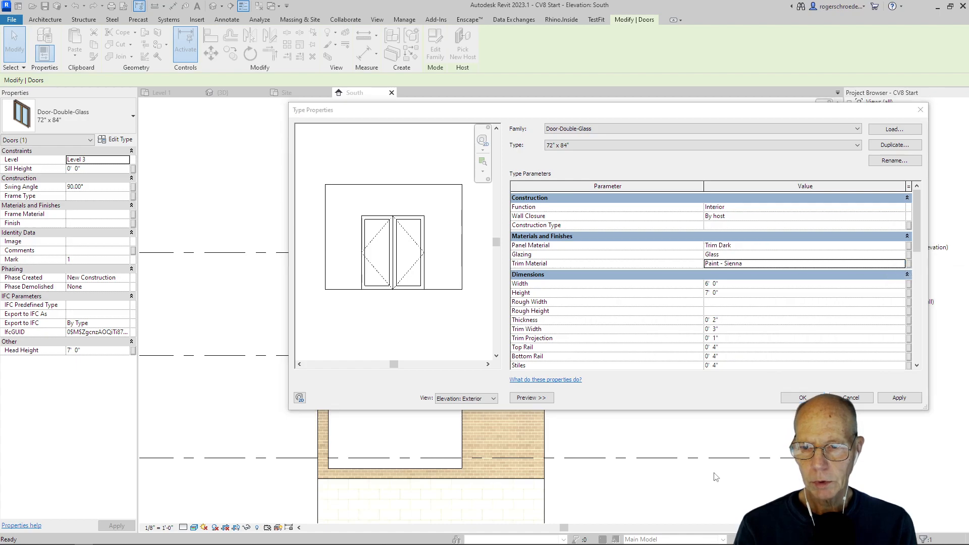
click(901, 264)
scroll(374, 179, up, 2)
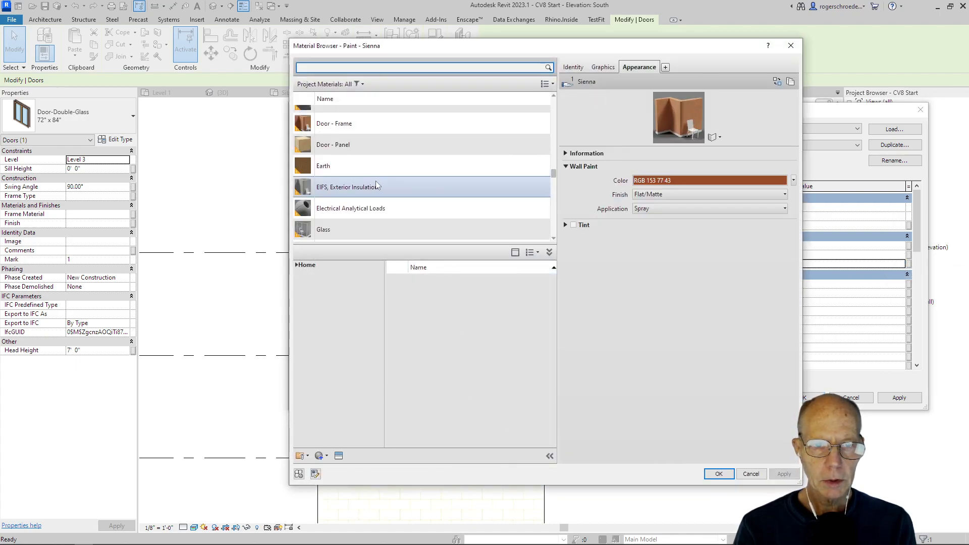
scroll(356, 214, up, 2)
scroll(356, 217, down, 3)
scroll(355, 217, down, 6)
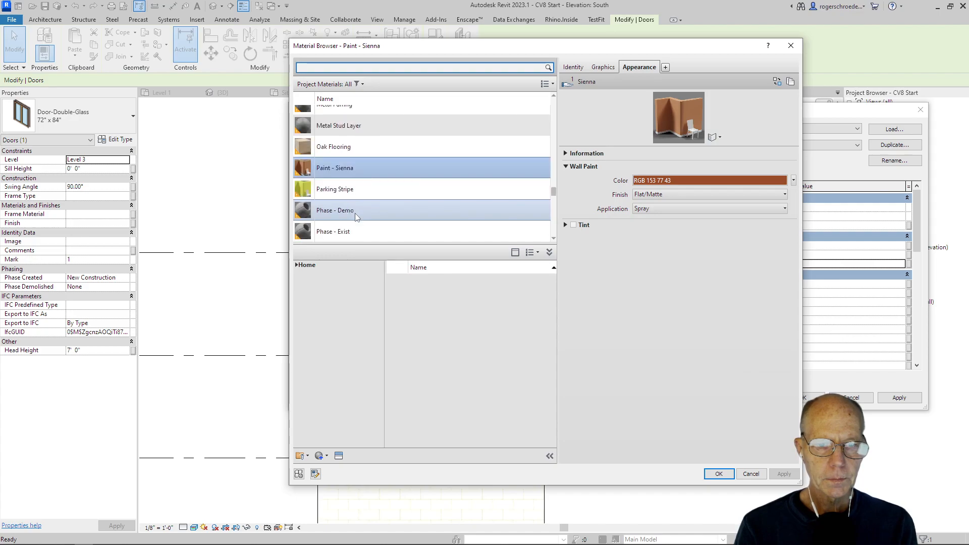
scroll(353, 215, down, 2)
scroll(355, 217, down, 3)
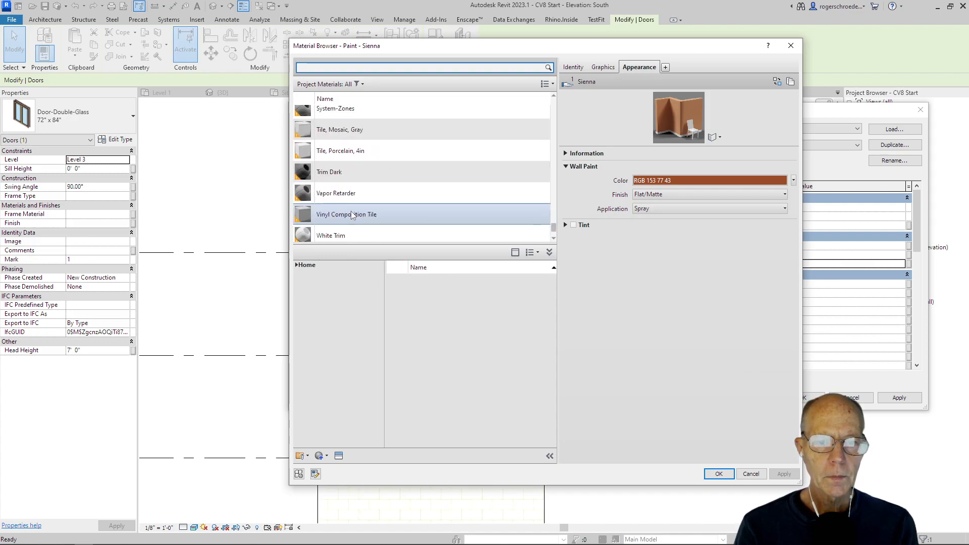
click(334, 170)
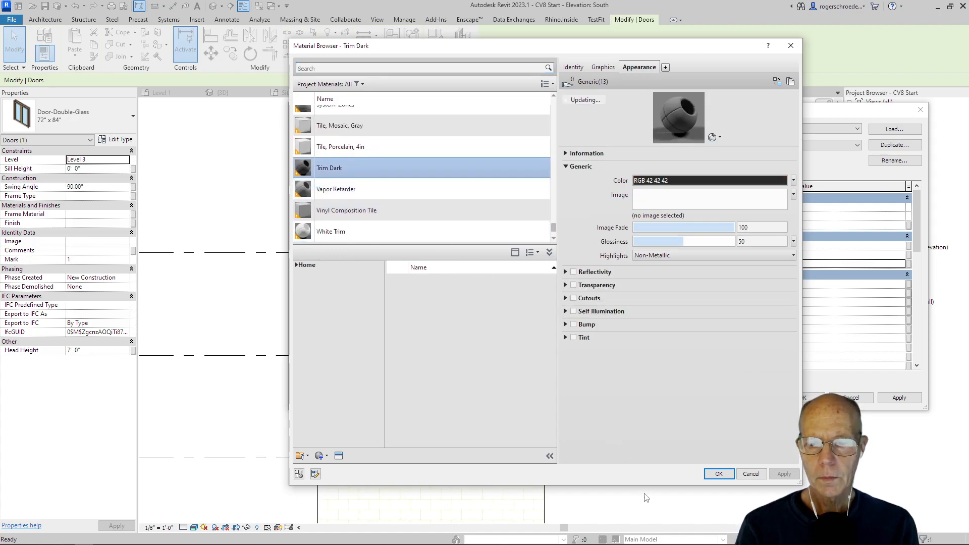
click(711, 478)
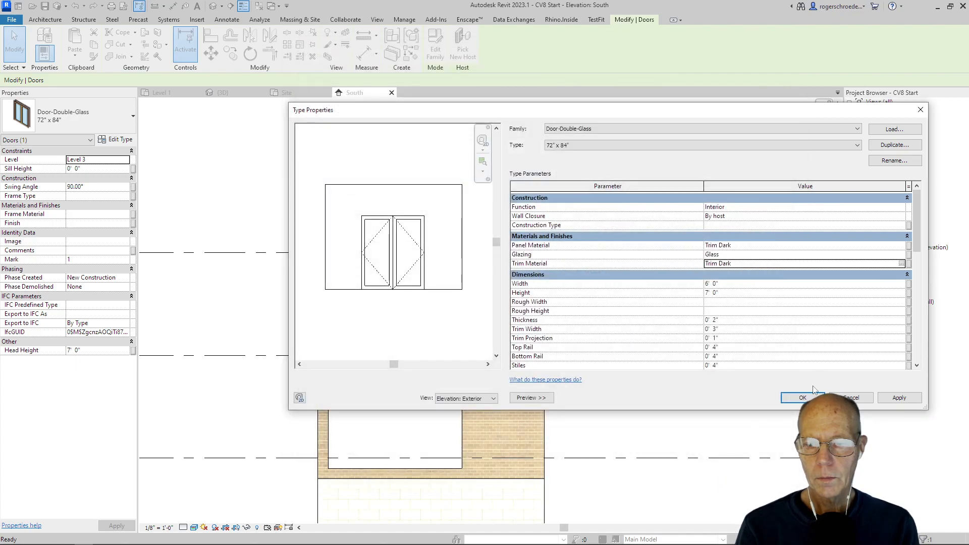
click(802, 398)
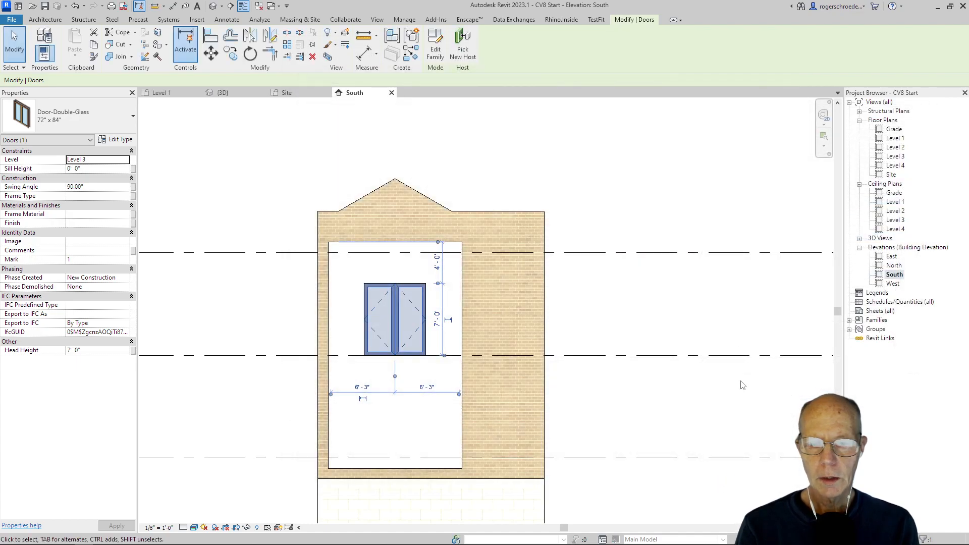
click(583, 321)
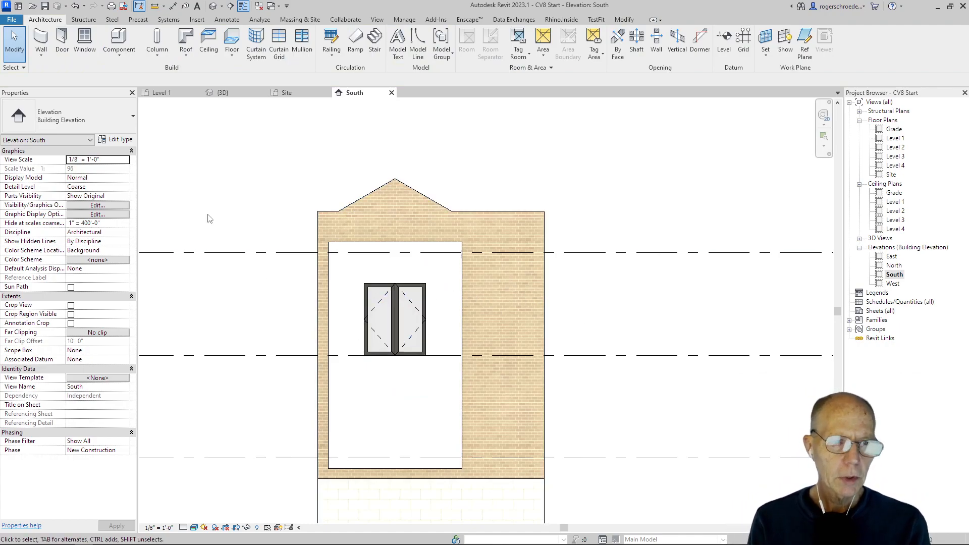
Place a Fixed 24" x 24" window left of the double door, just above Level 3, its centre about 1'-8" from the white panel's edge.
click(83, 42)
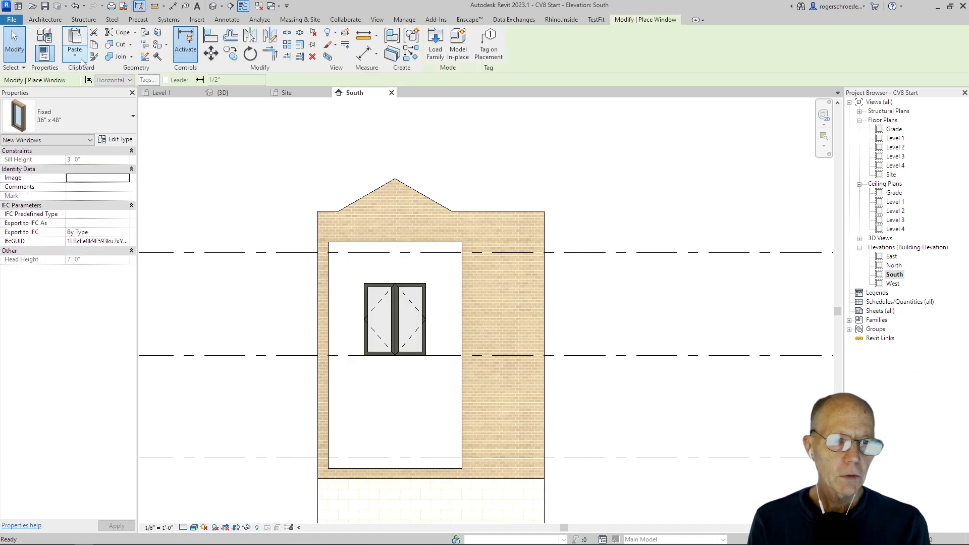
click(74, 114)
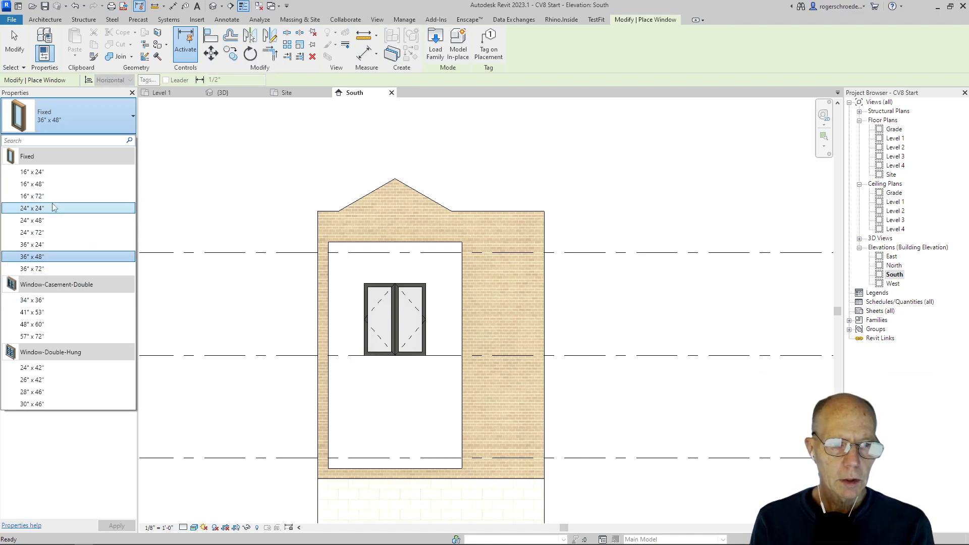
mouse_move(53, 210)
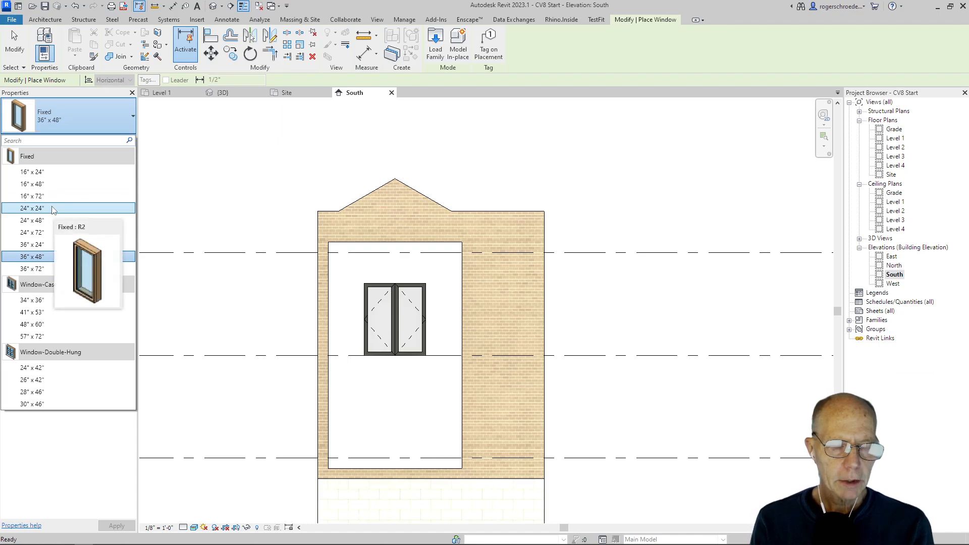
click(49, 209)
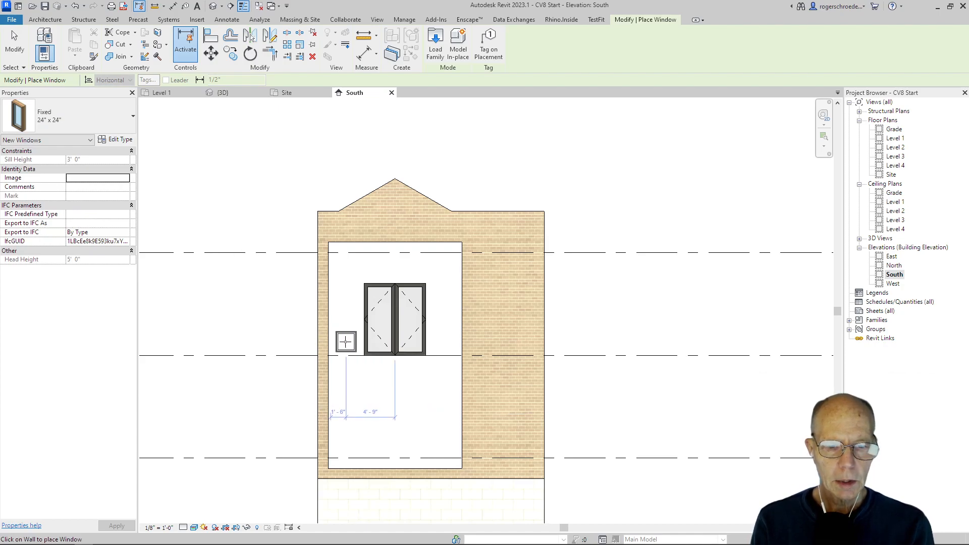
scroll(346, 339, up, 2)
click(350, 339)
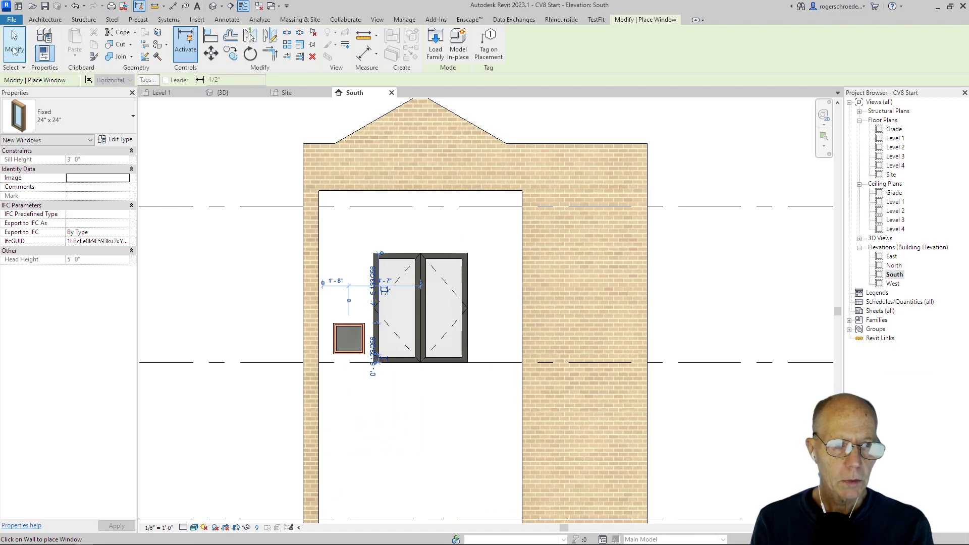
click(14, 50)
Set the gap between the fixed window's right edge and the double door's left edge to 6 inches.
scroll(356, 345, up, 2)
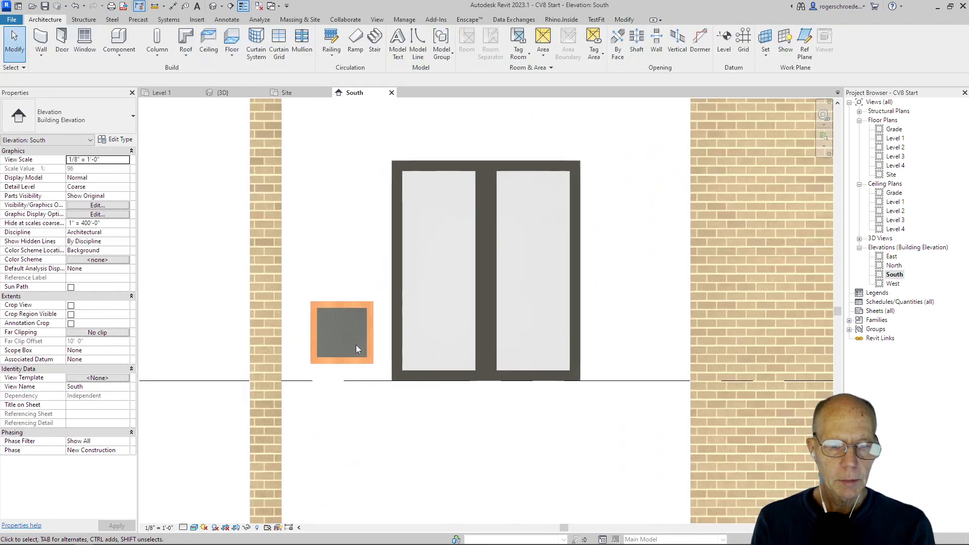
click(355, 353)
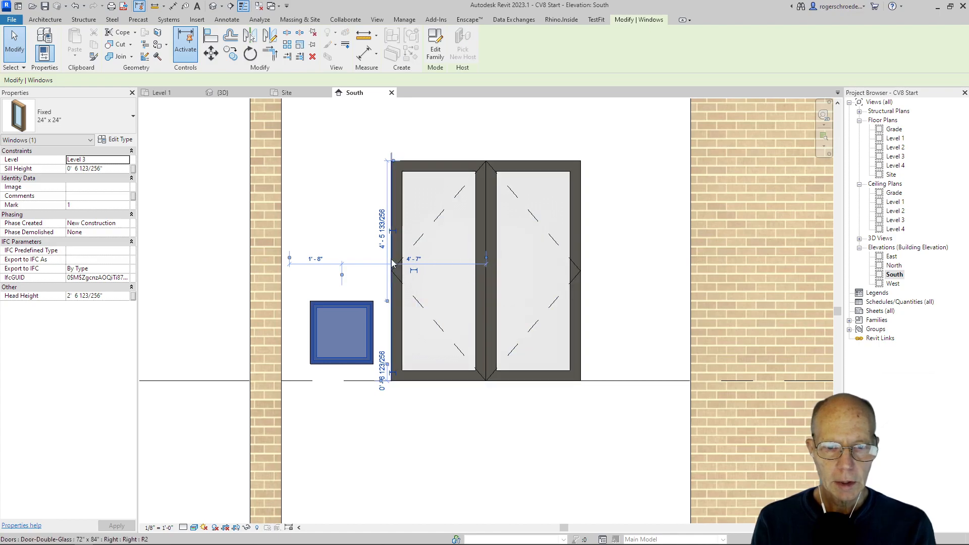
drag(392, 260, 376, 272)
click(381, 260)
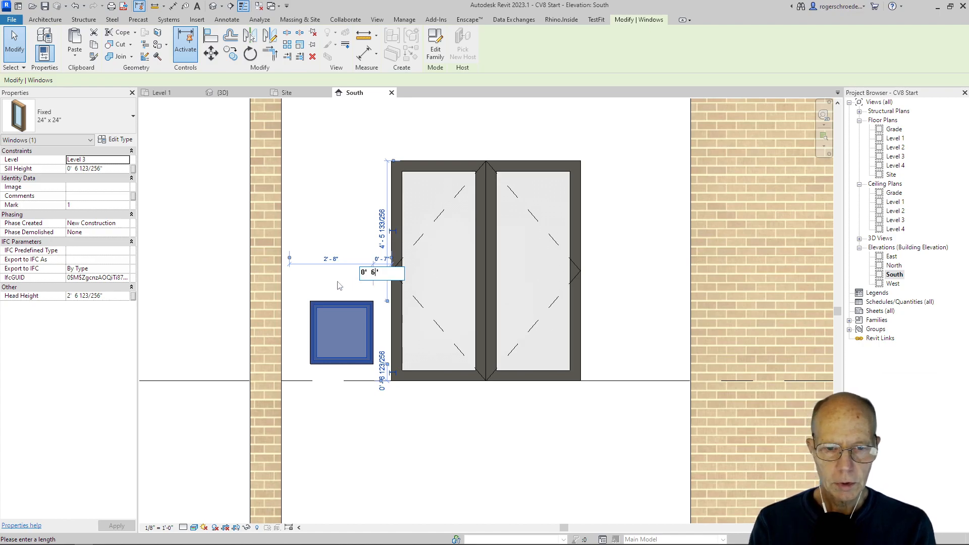
text(0' 6")
key(Return)
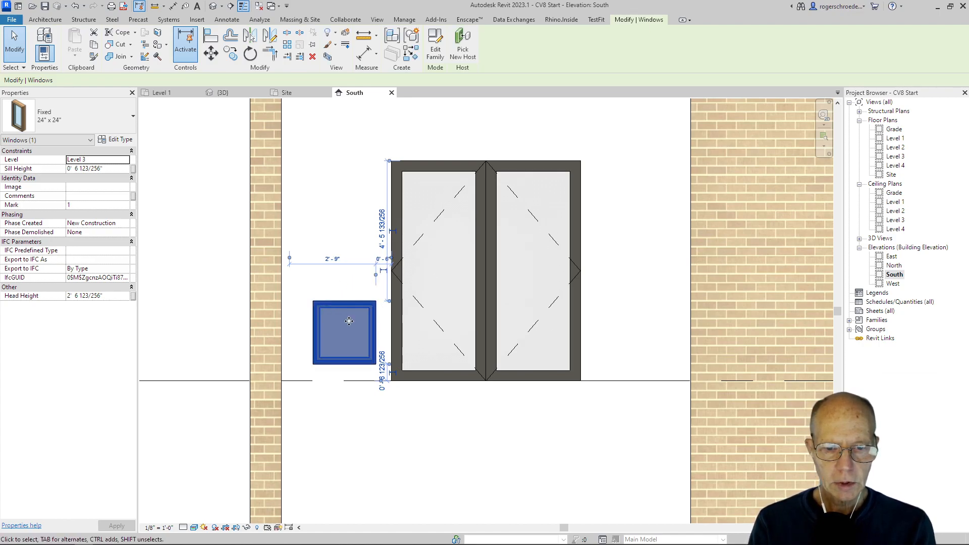
Set the fixed window's height above Level 3 to 6 inches.
click(382, 367)
click(381, 373)
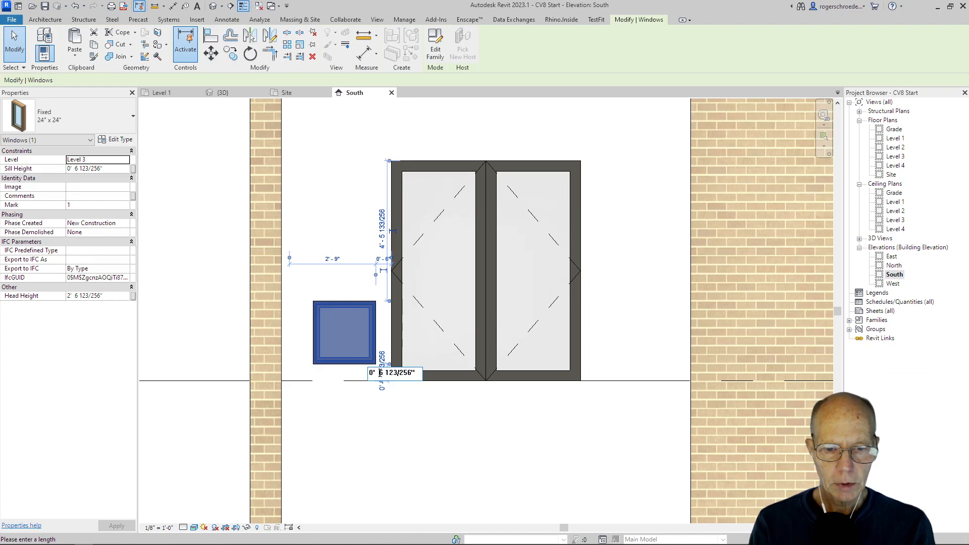
text(6)
key(Return)
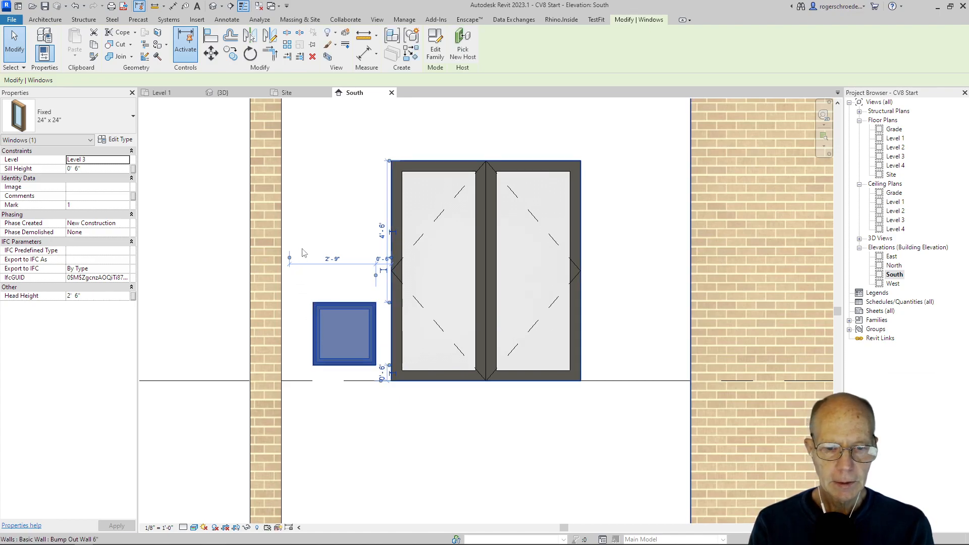
click(323, 216)
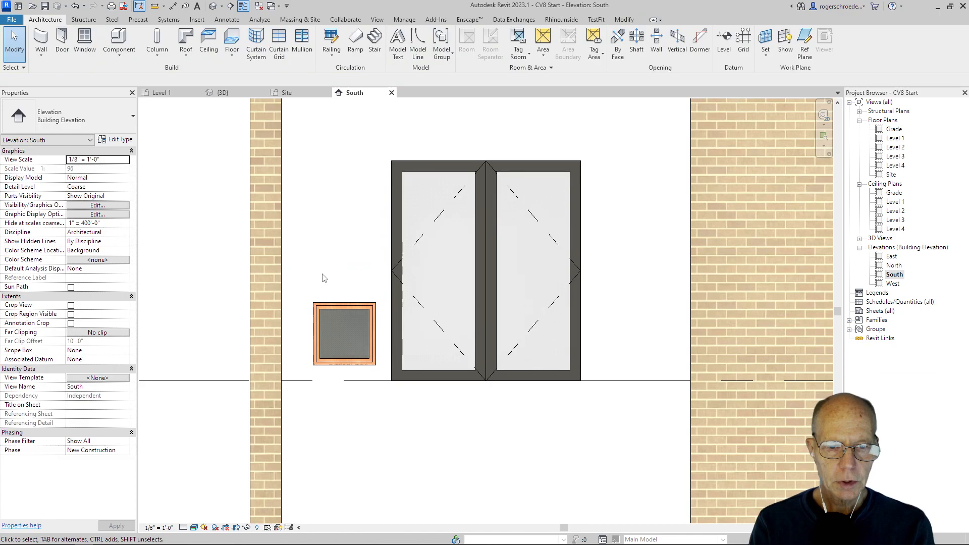
Shift the window's temporary dimension witness line from its right edge to its centreline.
click(332, 305)
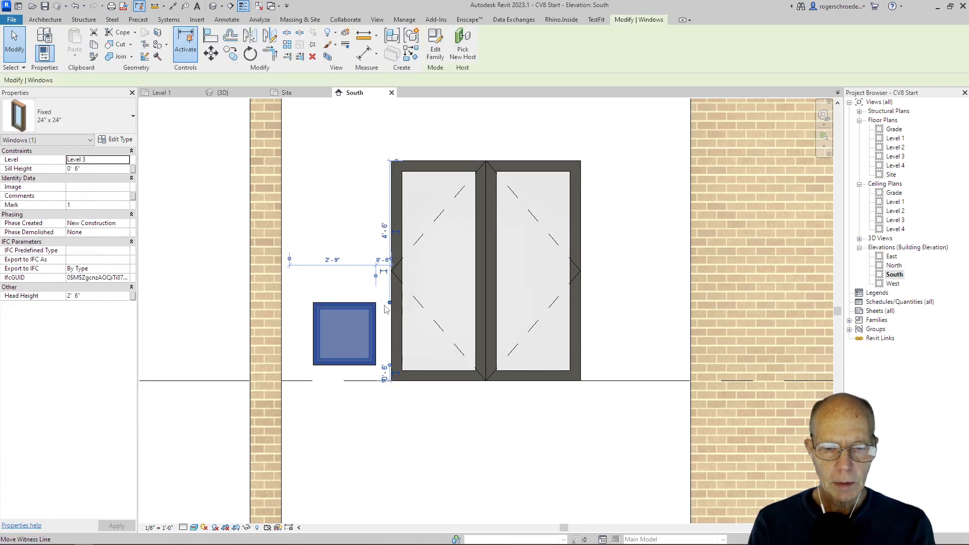
drag(391, 307, 346, 309)
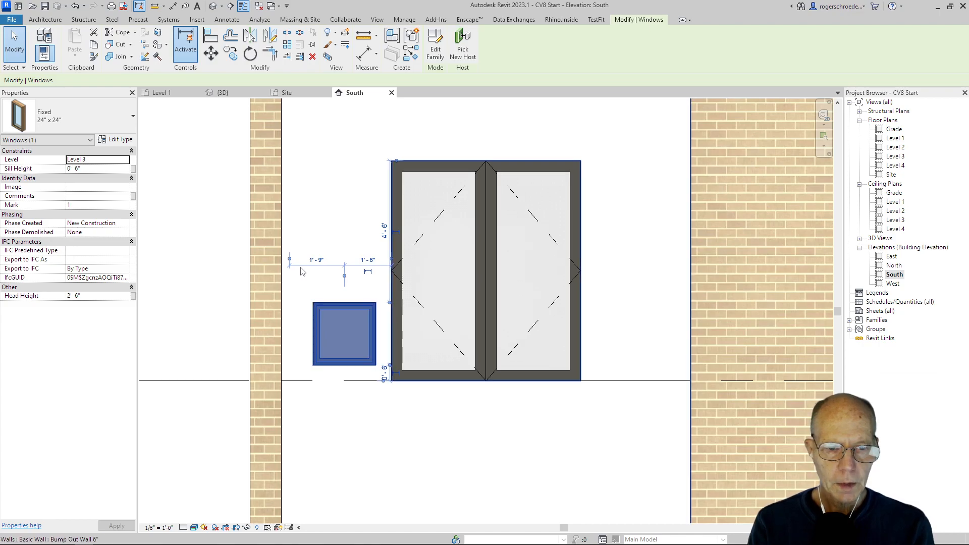
click(314, 223)
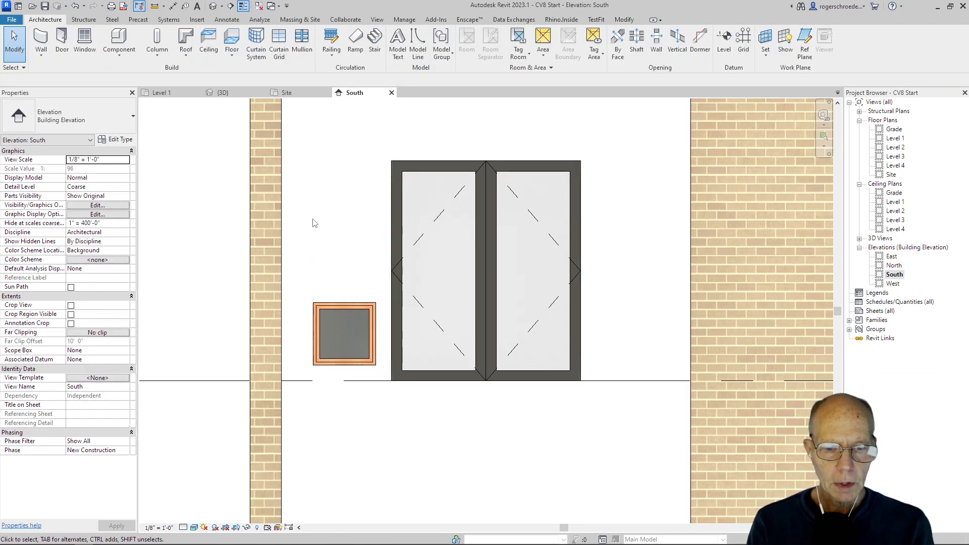
Set the Sash Material of the Fixed 24" x 24" window type to the existing Trim Dark material.
click(329, 306)
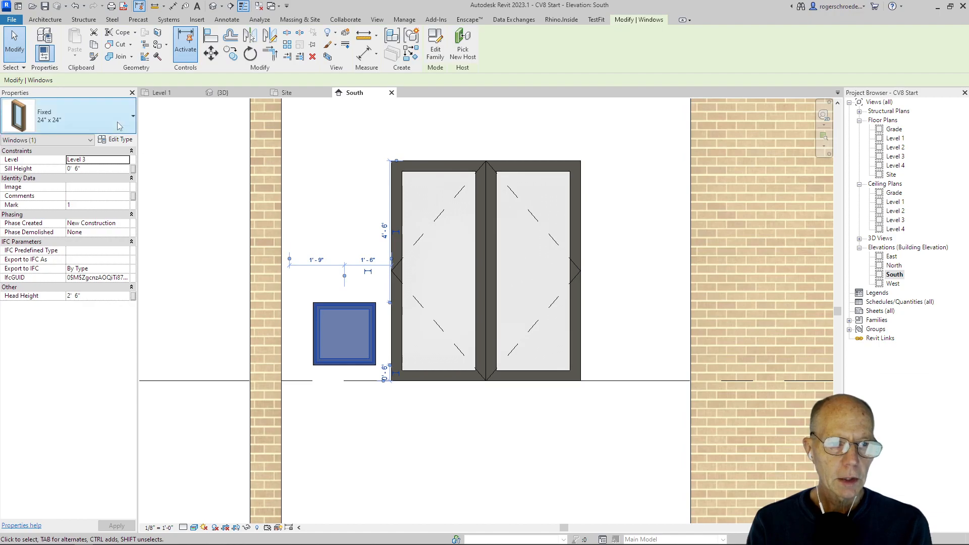
click(119, 139)
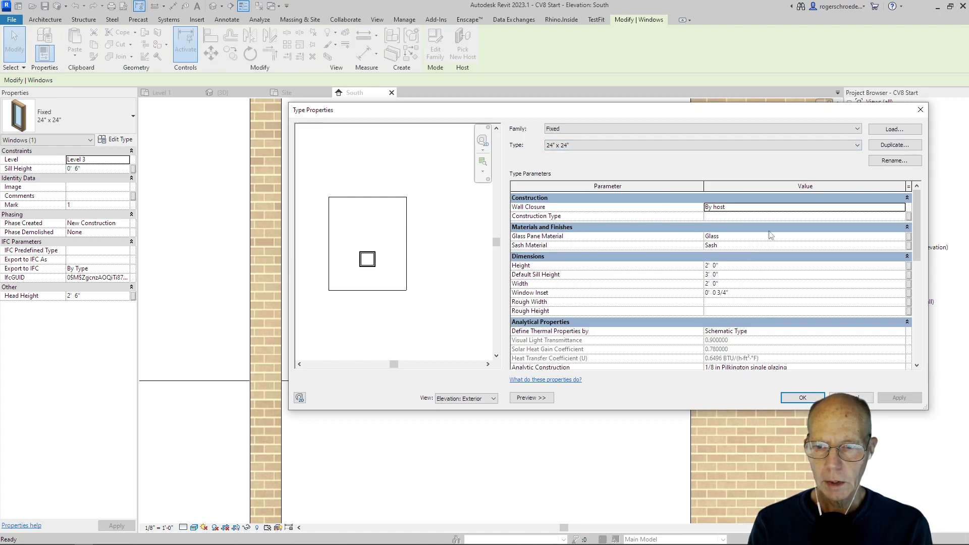
click(841, 247)
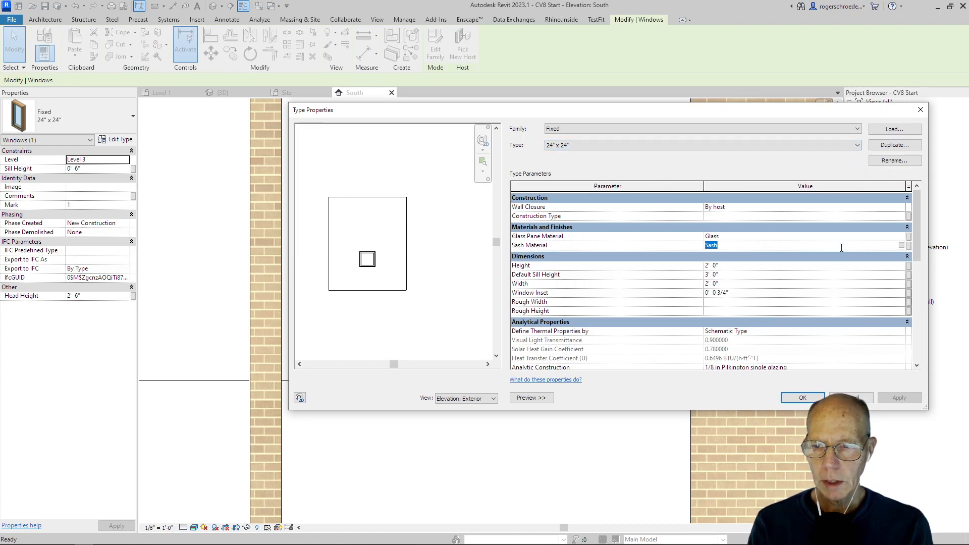
click(902, 245)
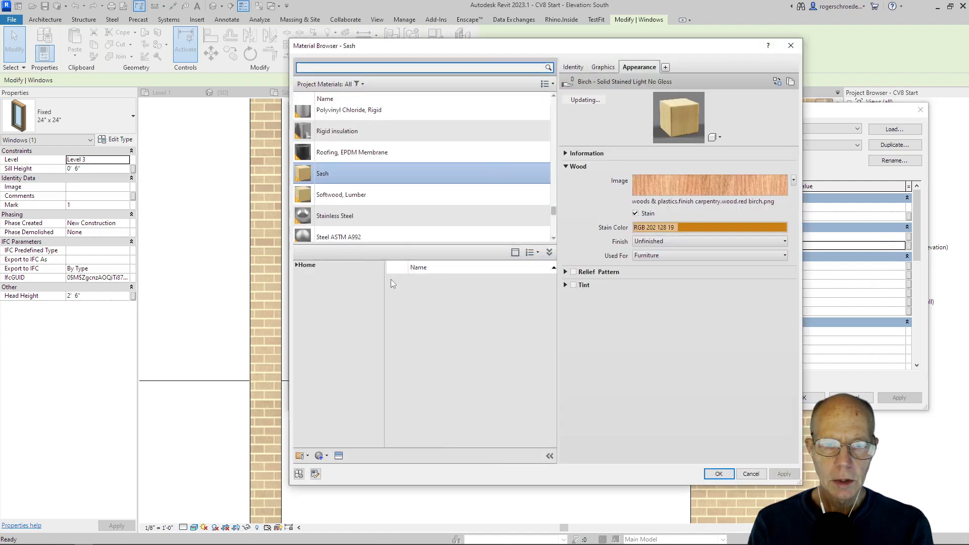
scroll(412, 204, down, 4)
scroll(410, 208, down, 1)
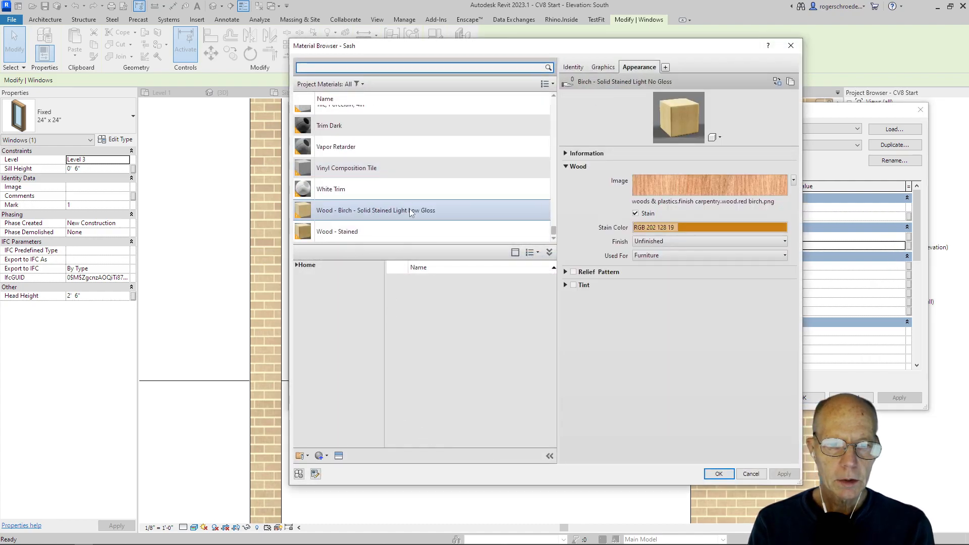
scroll(410, 208, up, 3)
scroll(368, 209, down, 3)
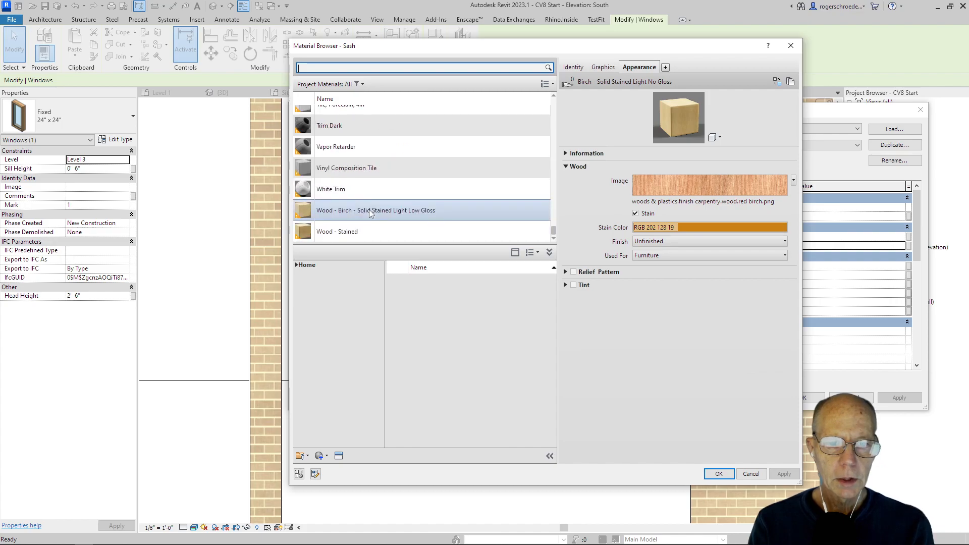
click(333, 128)
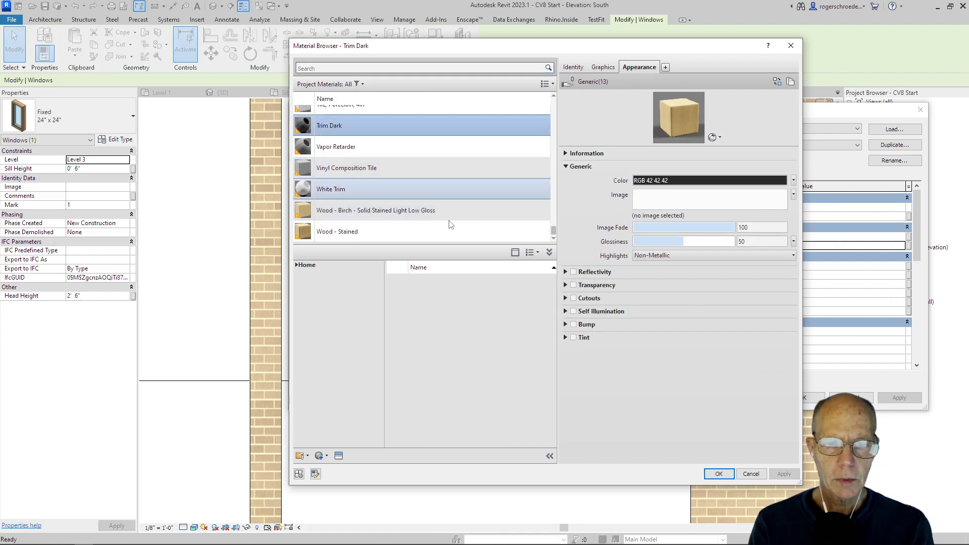
click(718, 475)
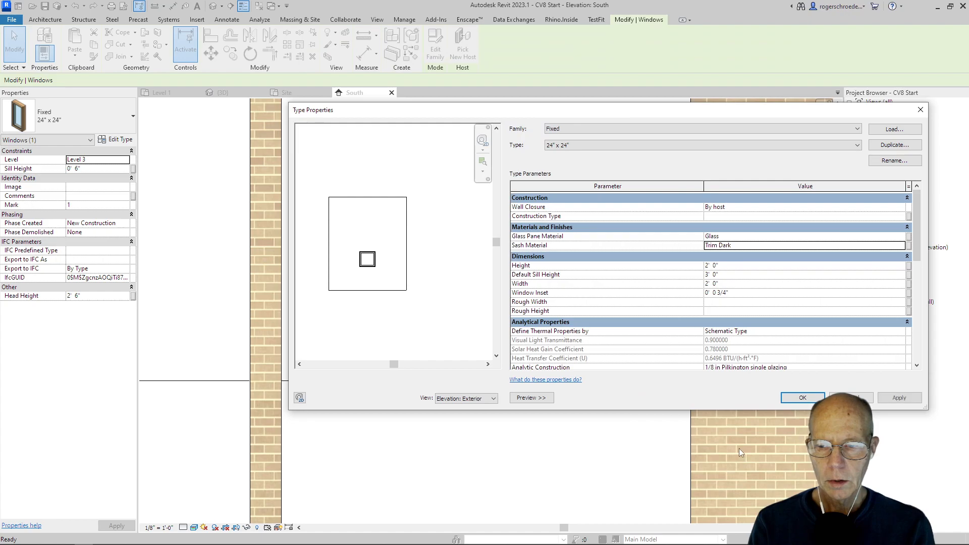
click(785, 402)
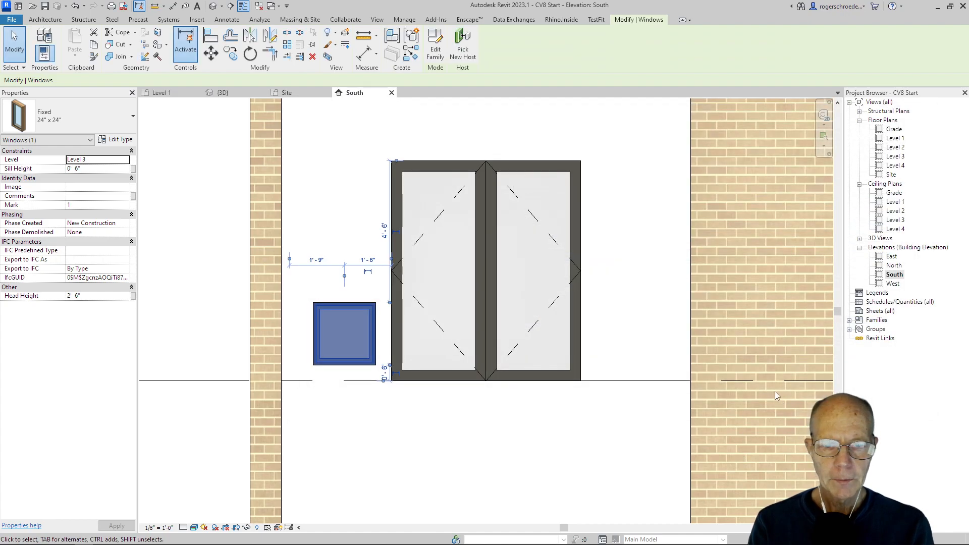
click(202, 236)
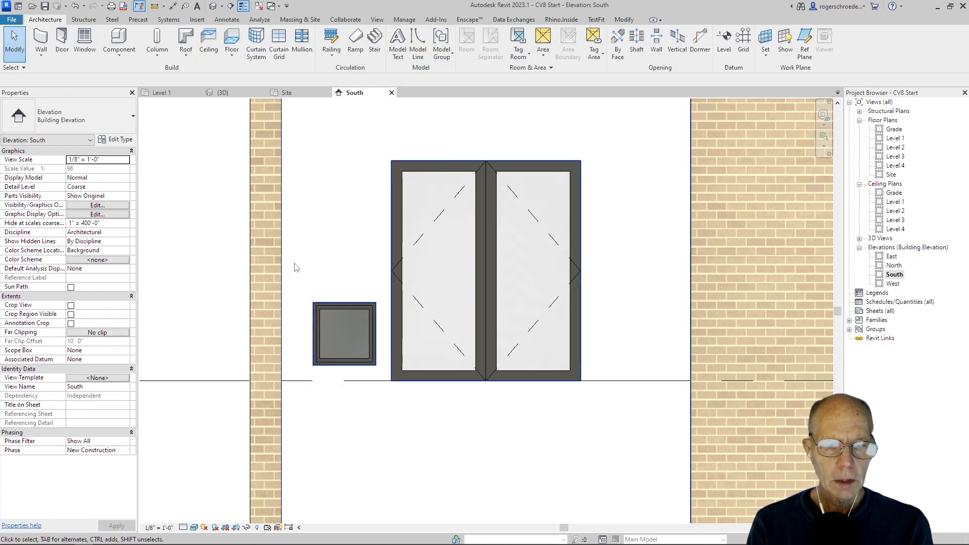
Copy the fixed window straight up so the copy's bottom edge sits on the original's top edge.
click(323, 304)
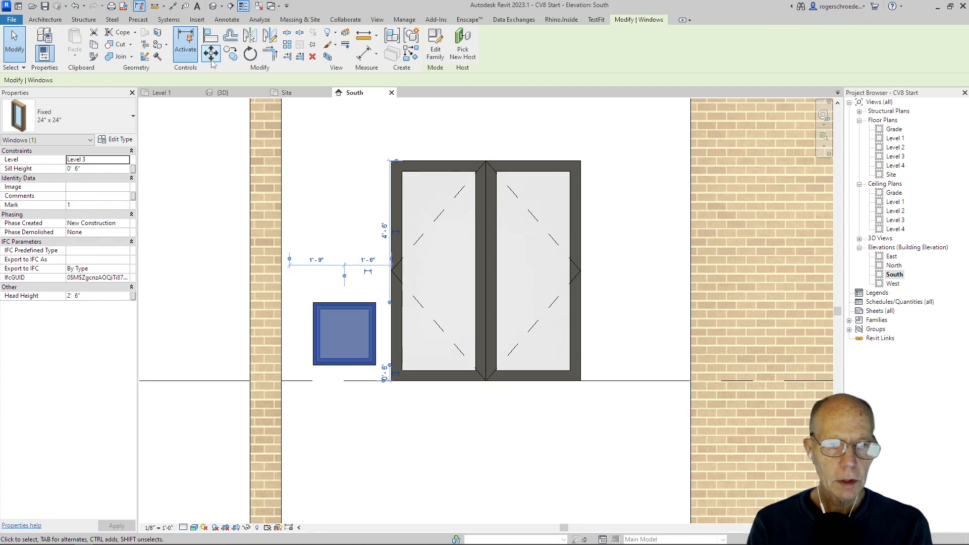
click(230, 53)
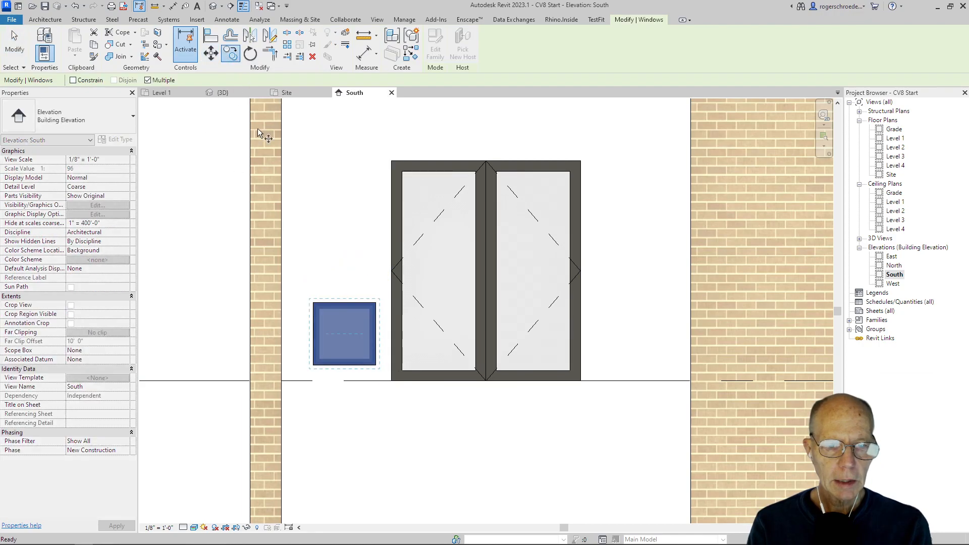
click(375, 365)
click(377, 302)
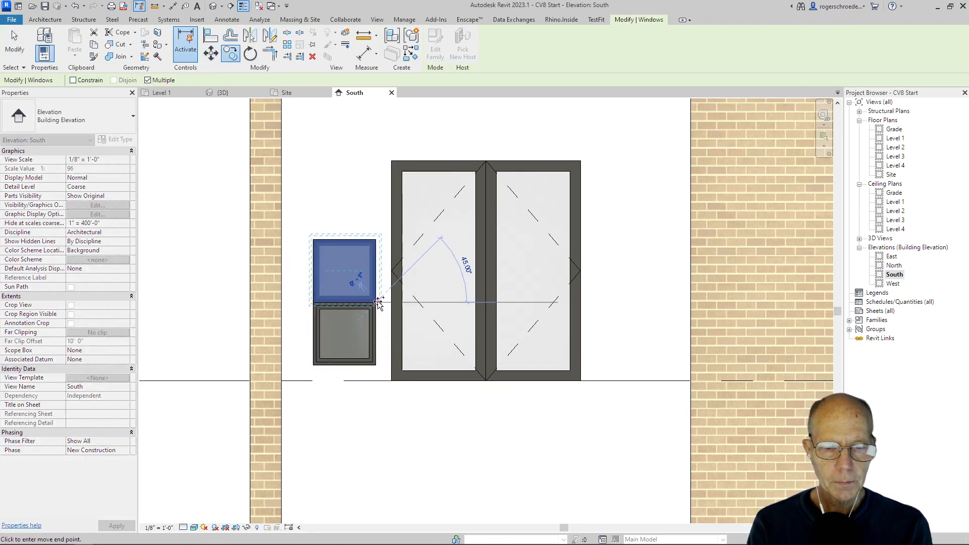
click(15, 56)
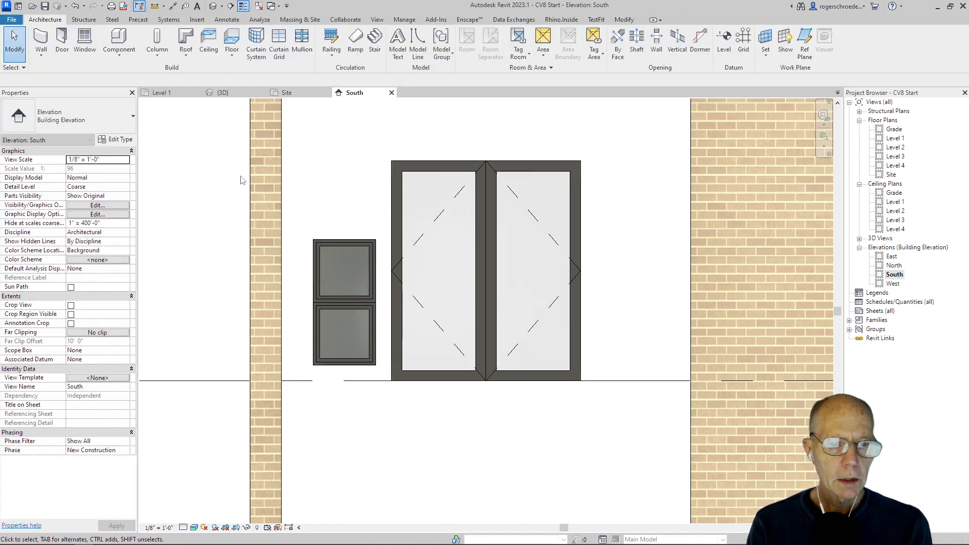
Duplicate the upper window's type under the name 24" x 78".
click(344, 271)
click(116, 140)
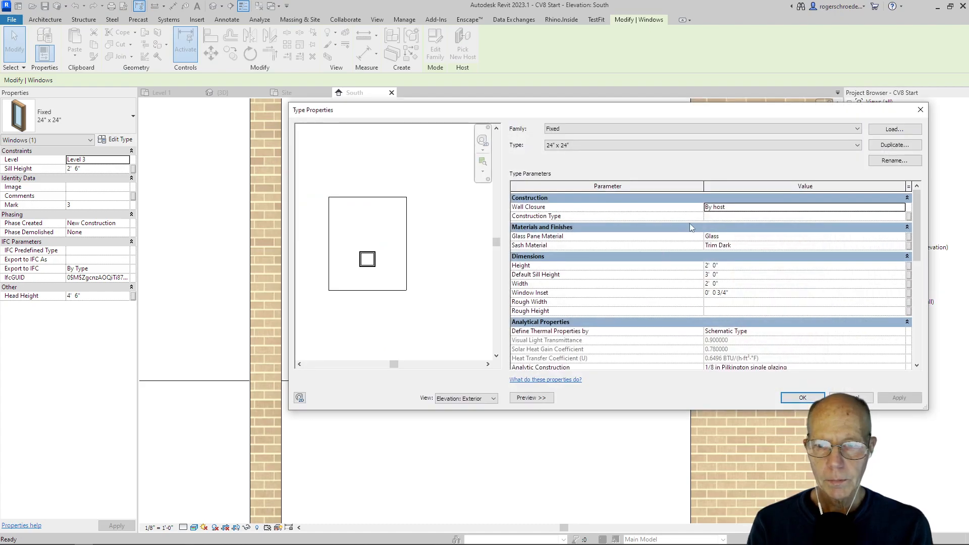
click(888, 145)
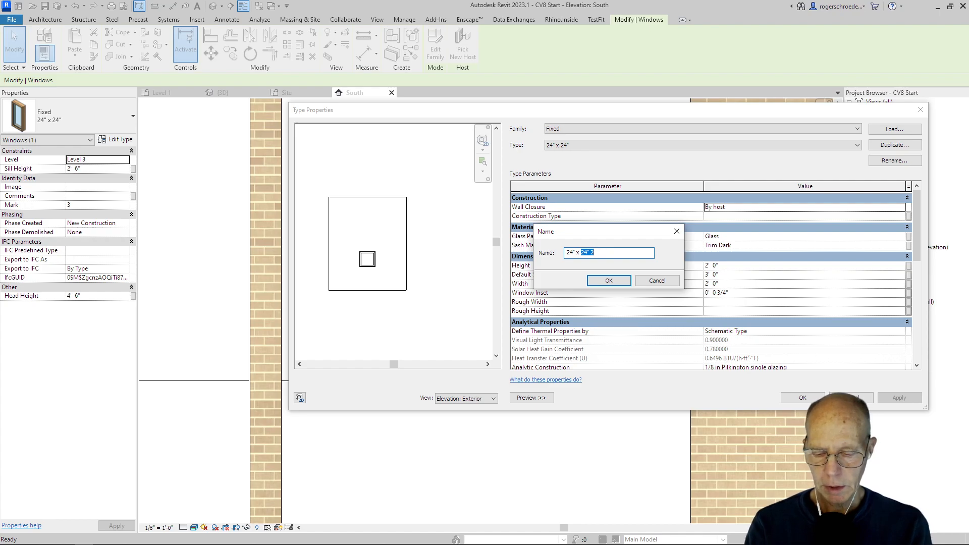
click(604, 279)
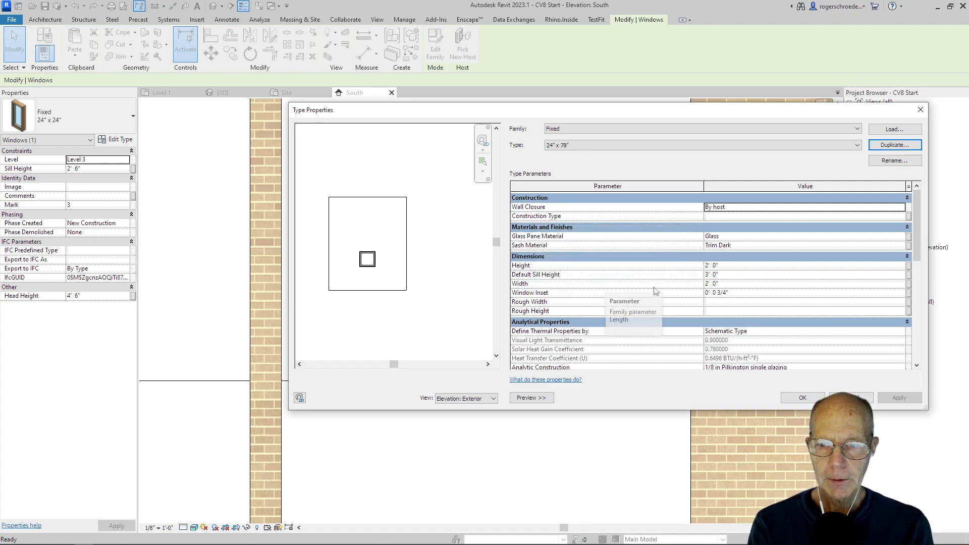
Set the 24" x 78" type's Default Sill Height to 2' 6" and Height to 6' 6", and apply it to the upper window.
click(708, 275)
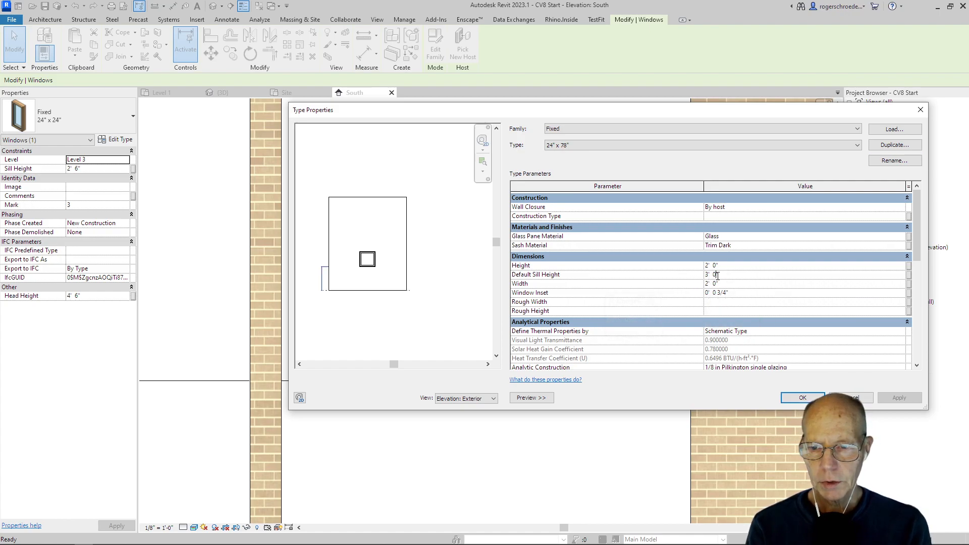
text(2')
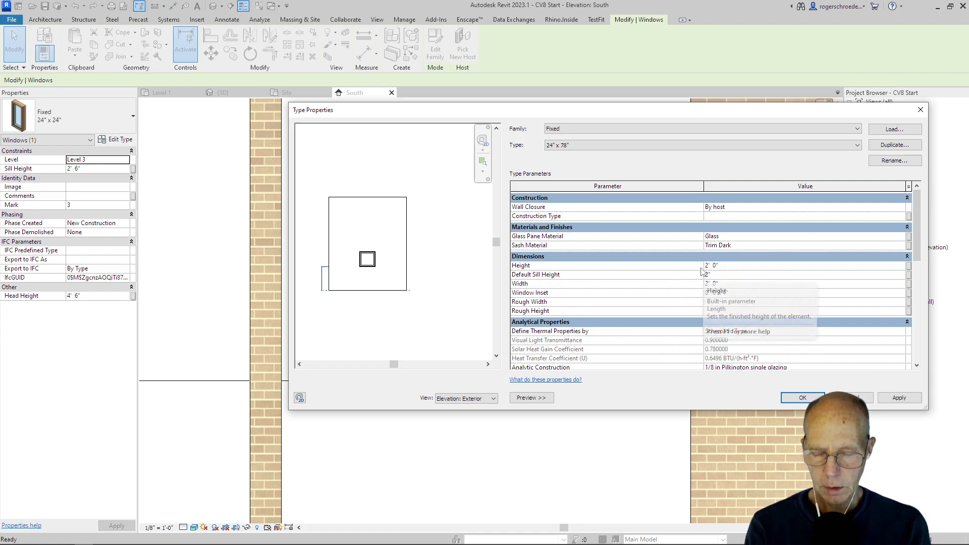
text(6)
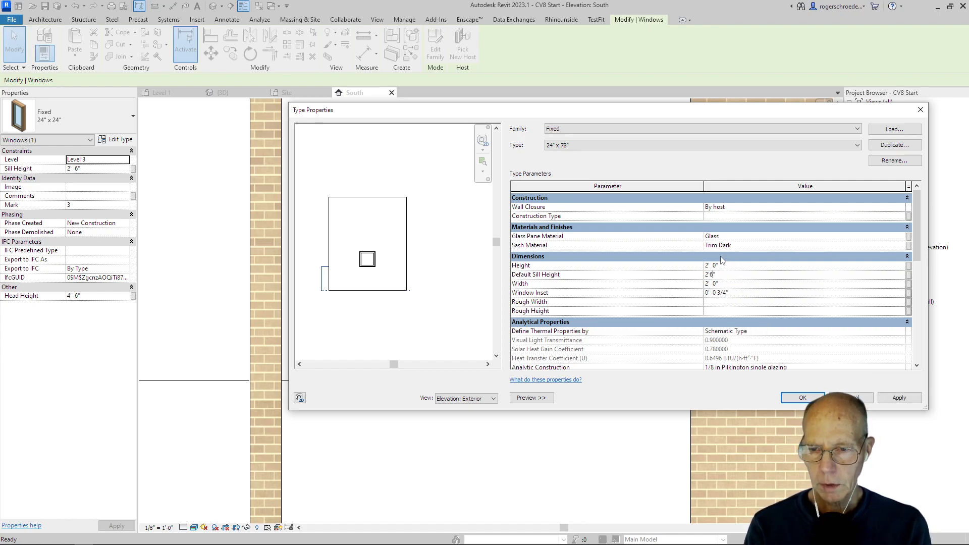
click(710, 266)
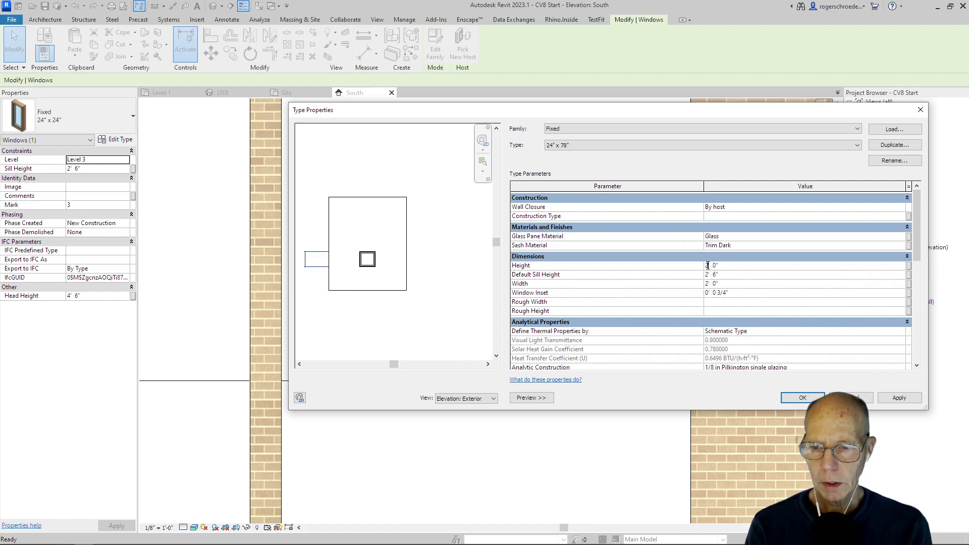
key(BackSpace)
text(6)
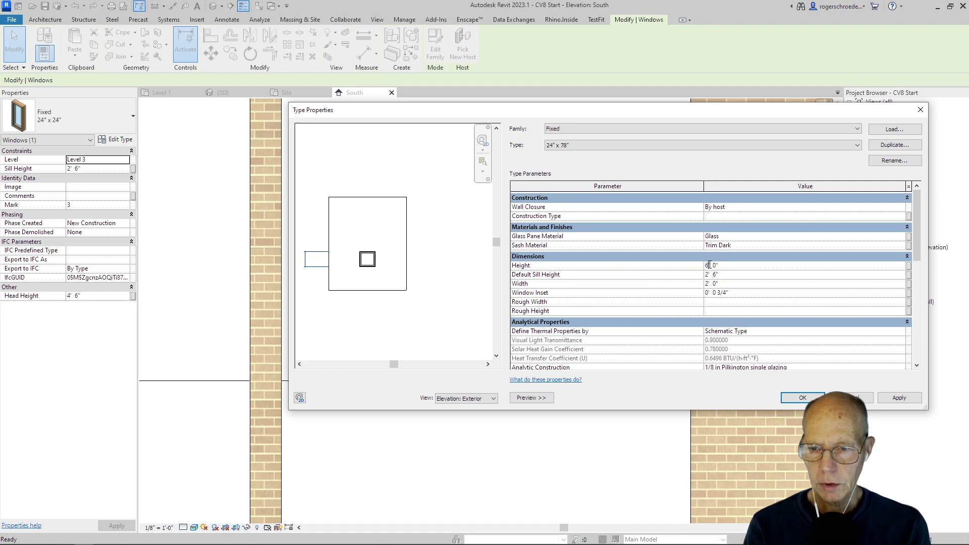
drag(713, 266, 719, 266)
text(6)
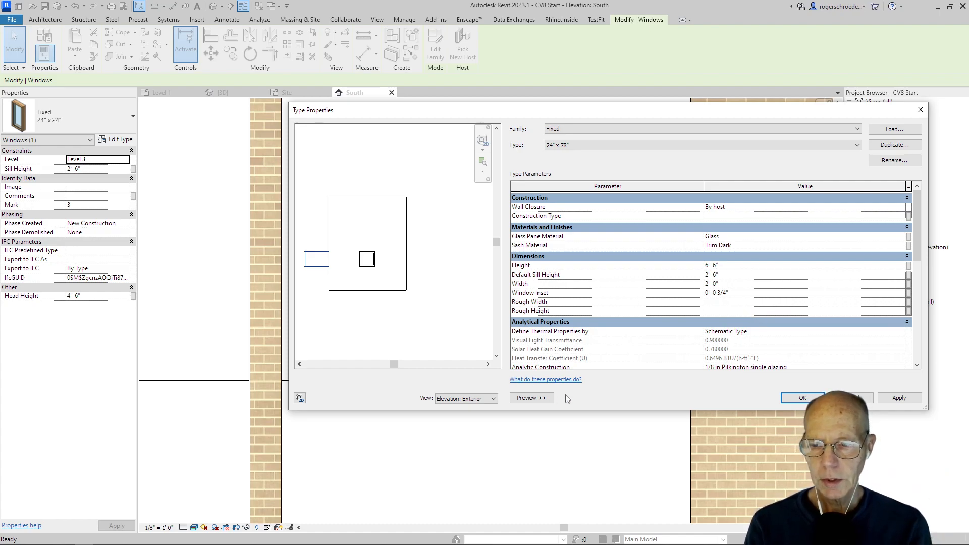
click(884, 402)
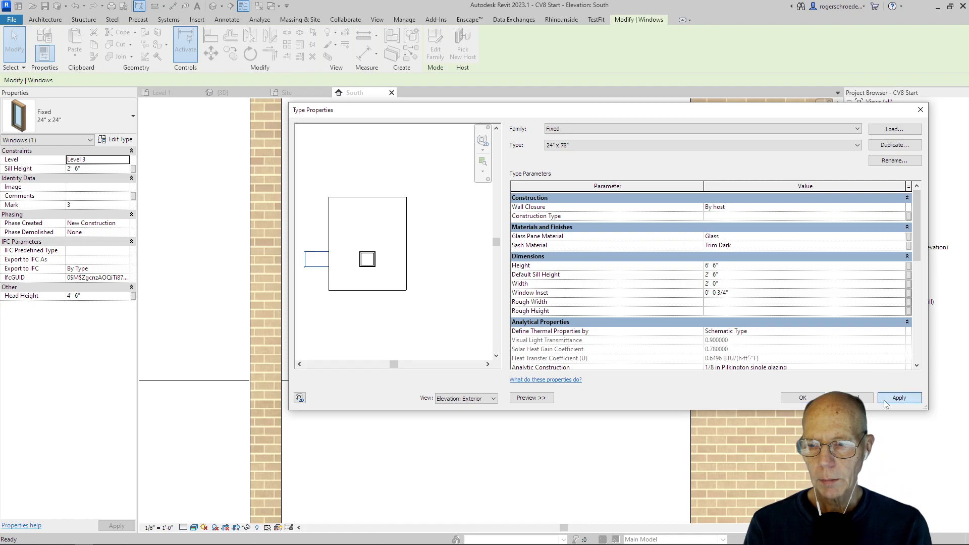
click(797, 397)
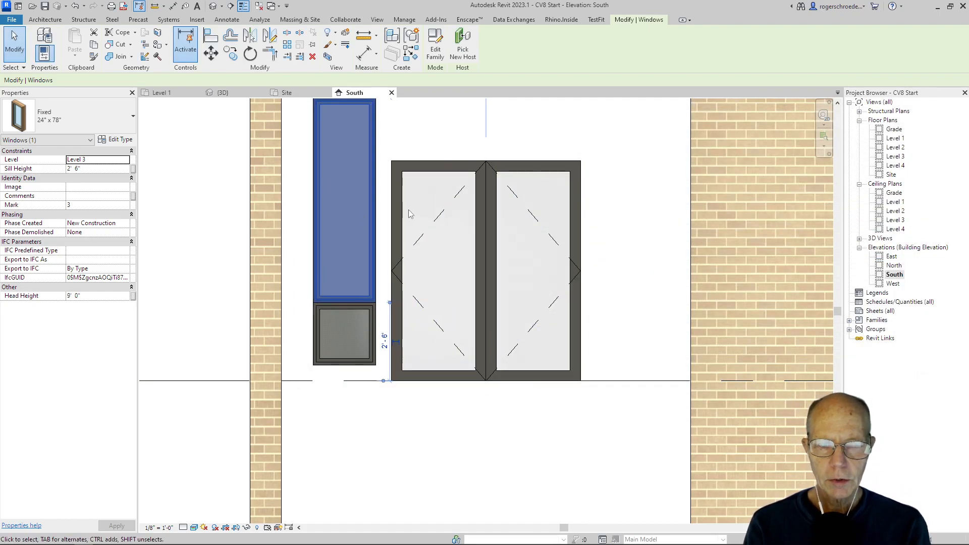
Copy the 24" x 78" window so the copy's lower-left corner sits on the double door's upper-left corner.
scroll(410, 217, down, 2)
scroll(421, 275, up, 2)
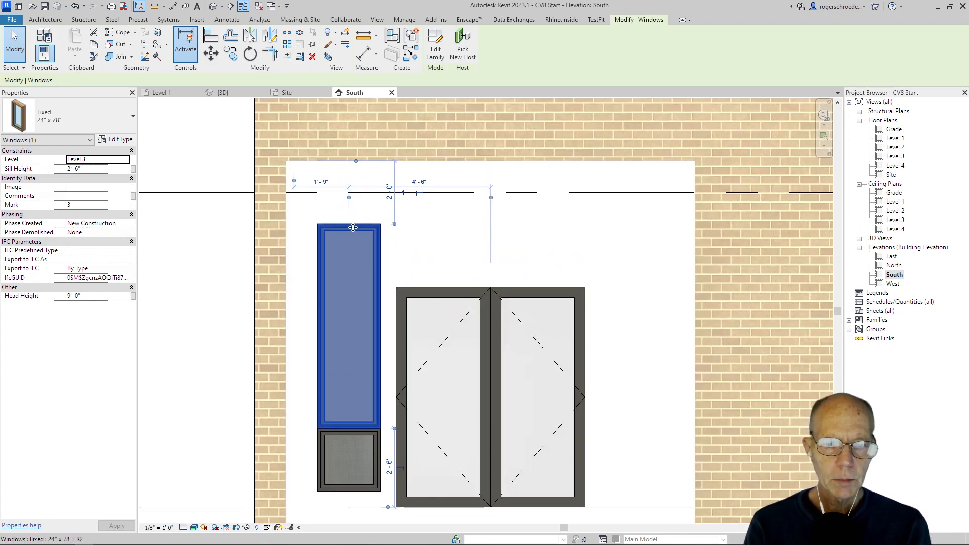
click(232, 53)
click(317, 429)
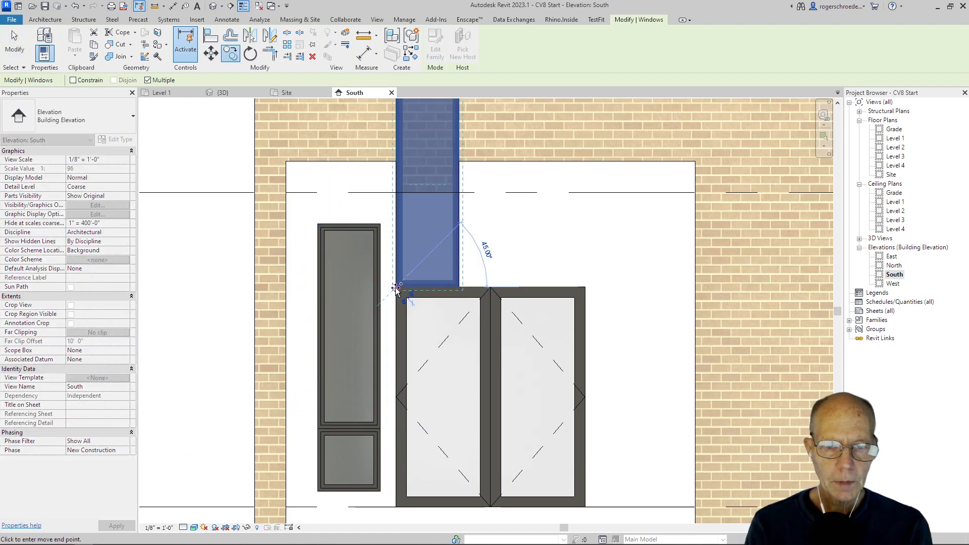
click(20, 55)
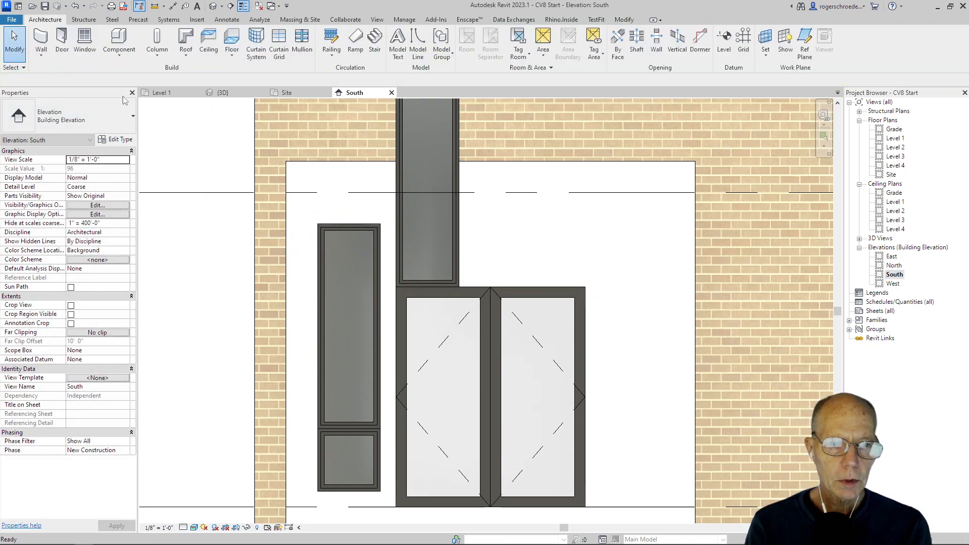
Duplicate the copied window's type under the name 24" x 72" Transom.
click(403, 157)
click(117, 140)
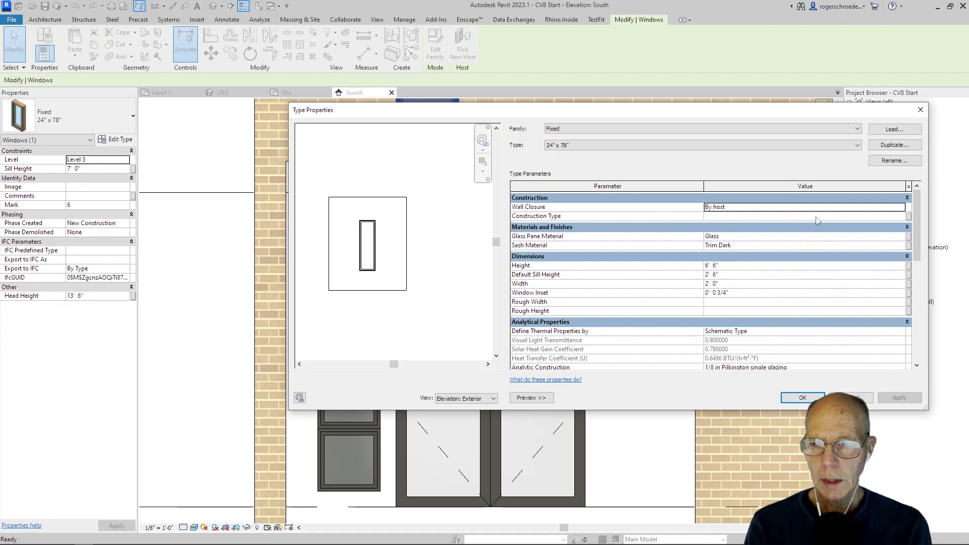
click(895, 145)
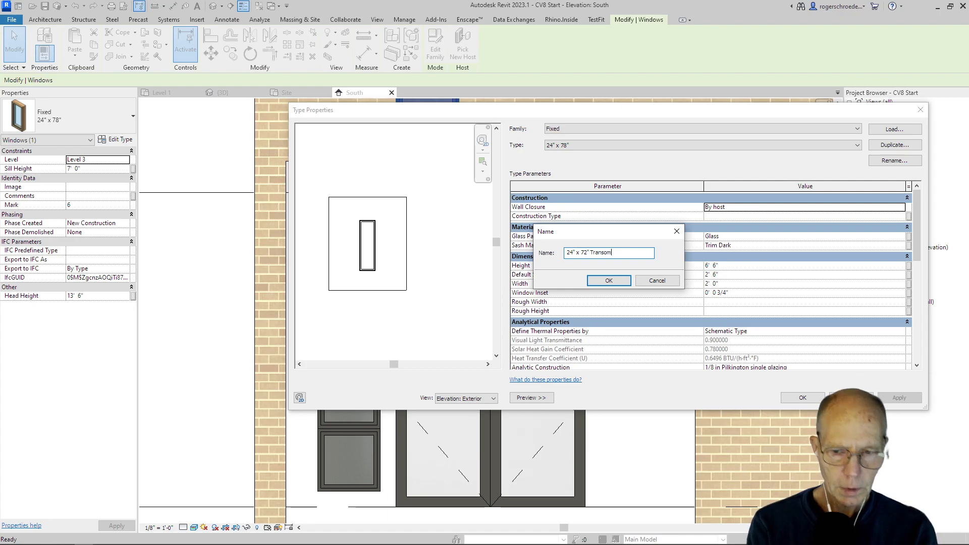
click(601, 281)
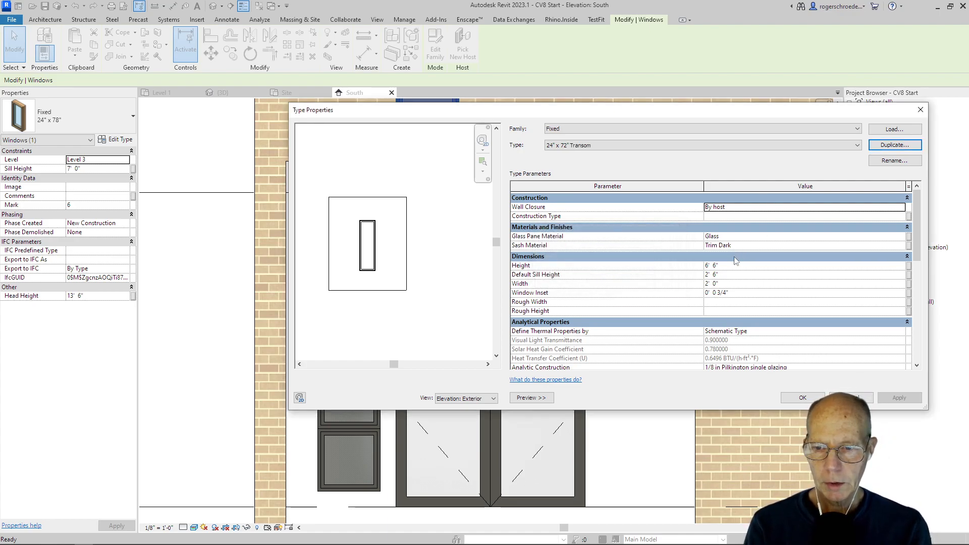
Set the transom type's Height to 2' 0", Width to 6' 0" and Default Sill Height to 6' 6", and apply it to the window.
click(709, 265)
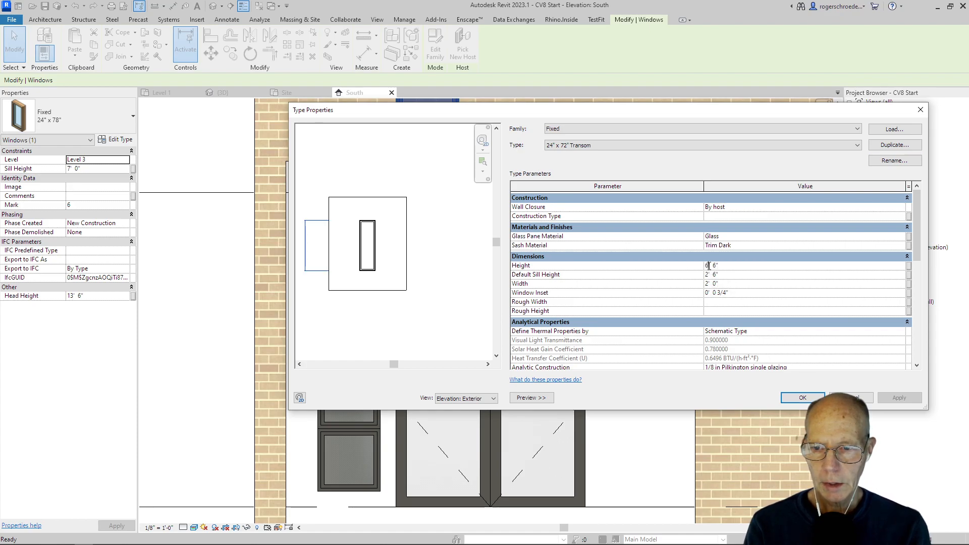
text(2)
double_click(715, 265)
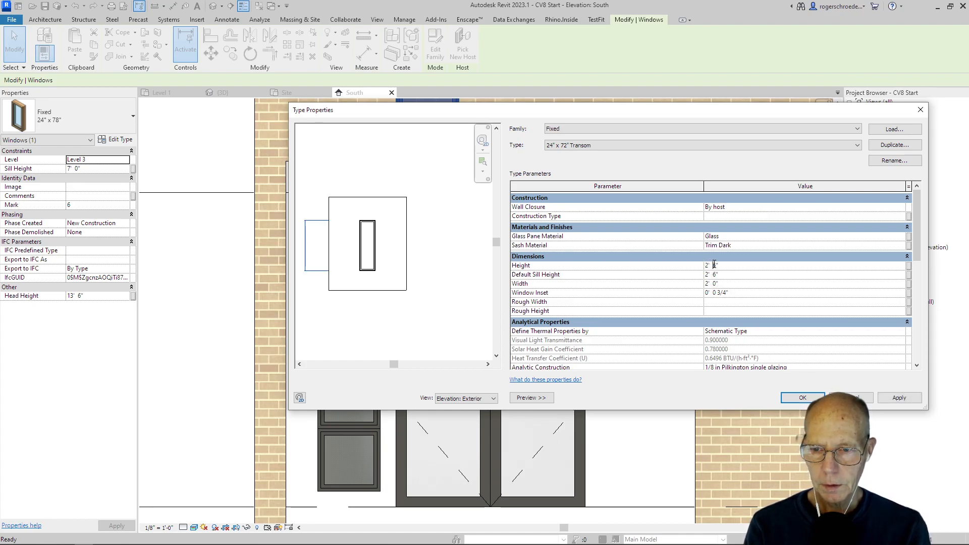
text(0)
click(708, 285)
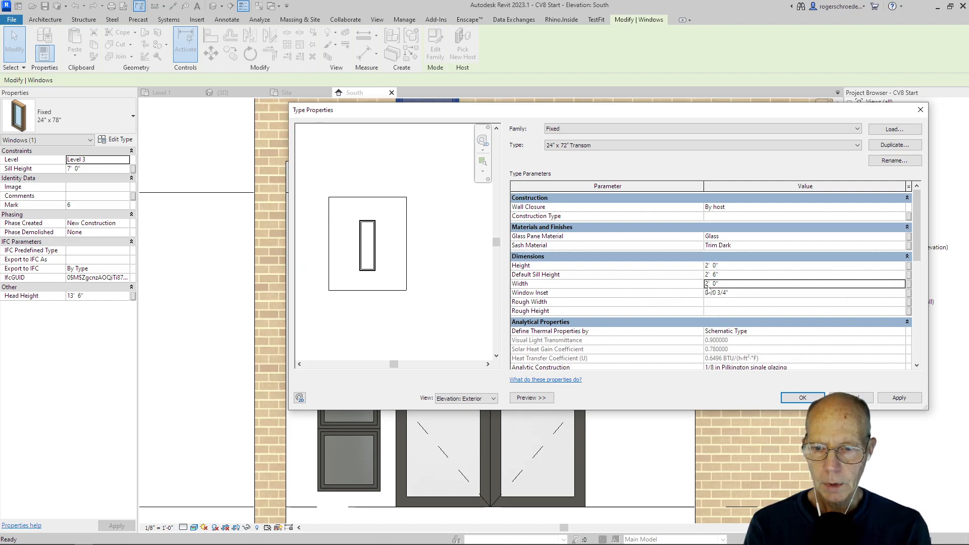
double_click(708, 284)
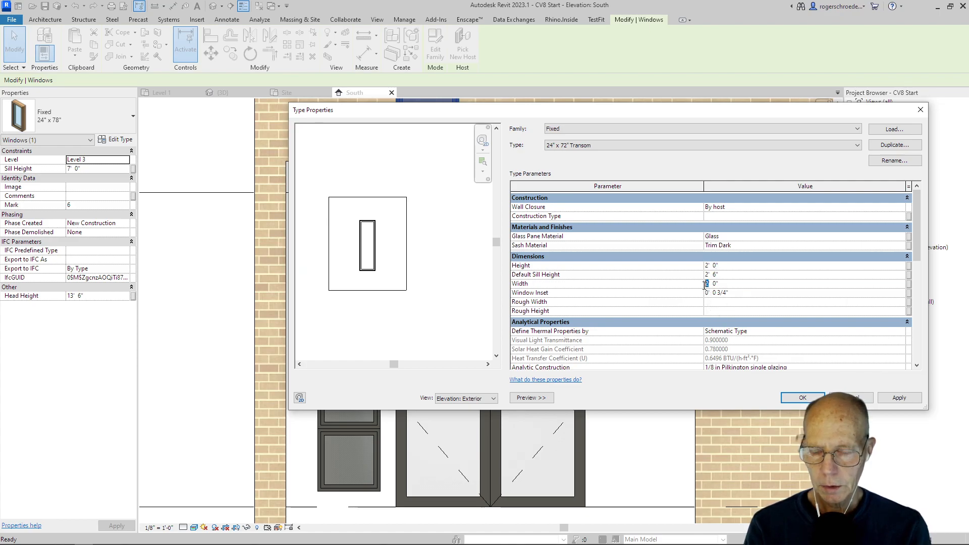
text(6)
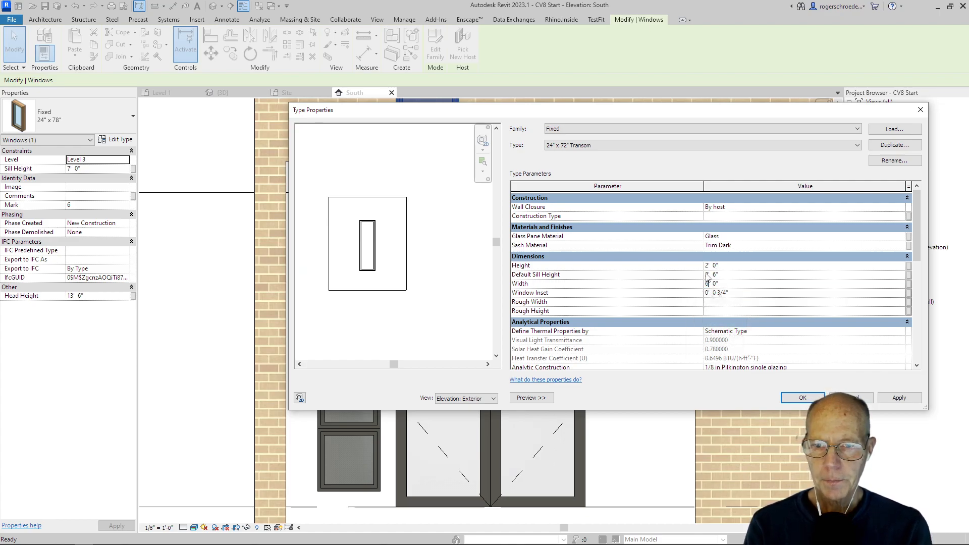
click(709, 275)
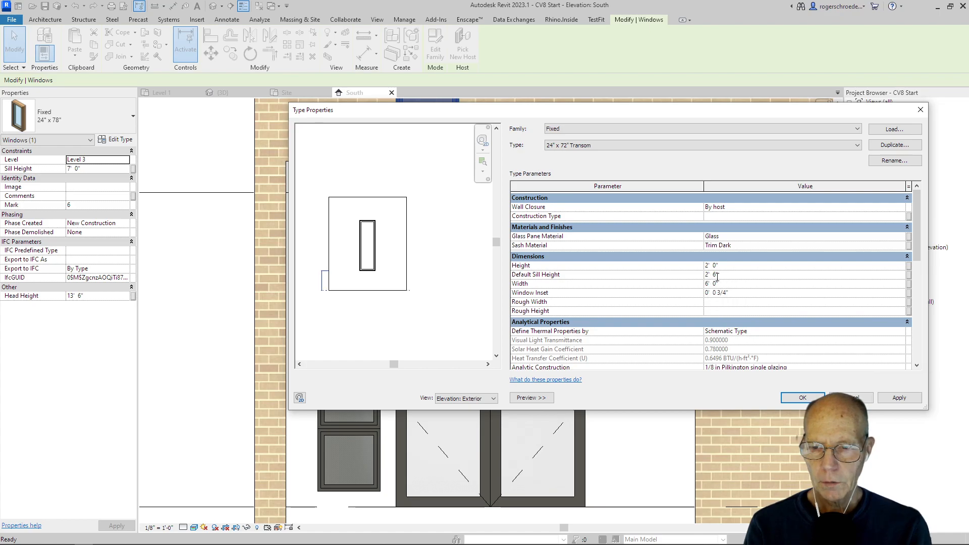
text(6)
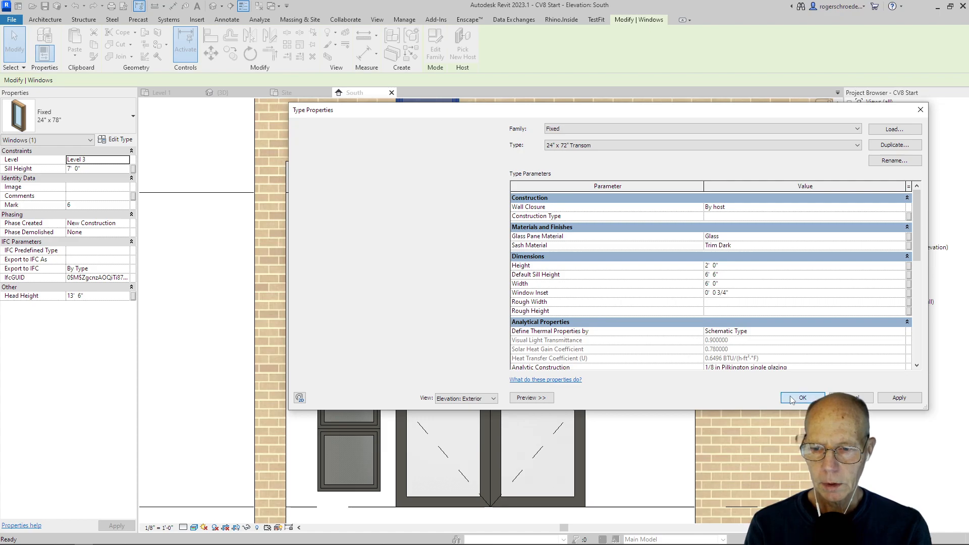
click(803, 398)
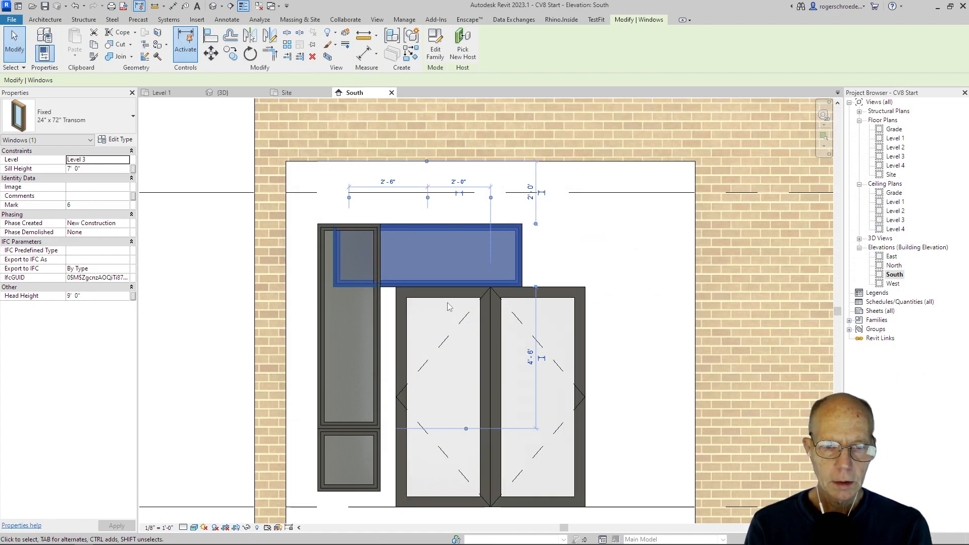
Move the transom window so its lower-right corner meets the double door's upper-right corner.
click(211, 53)
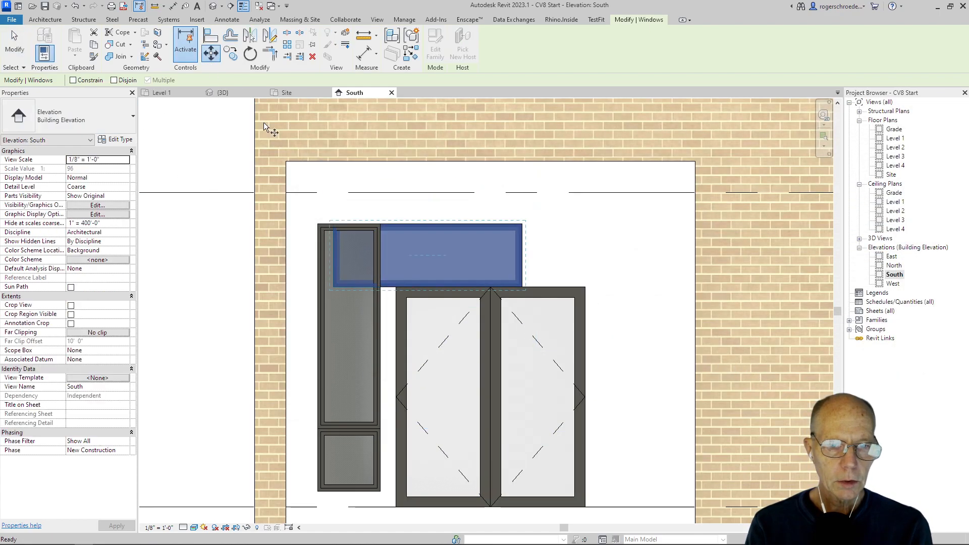
click(521, 285)
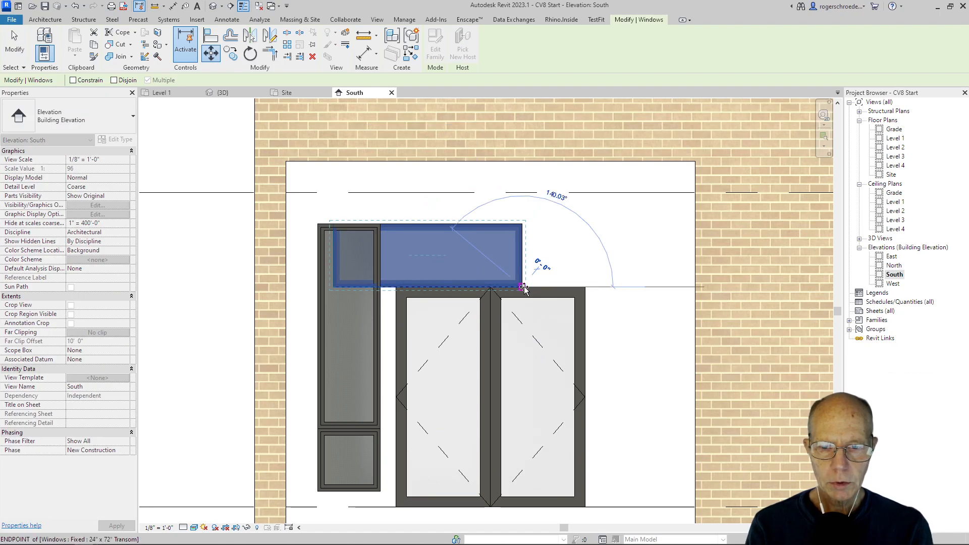
click(586, 287)
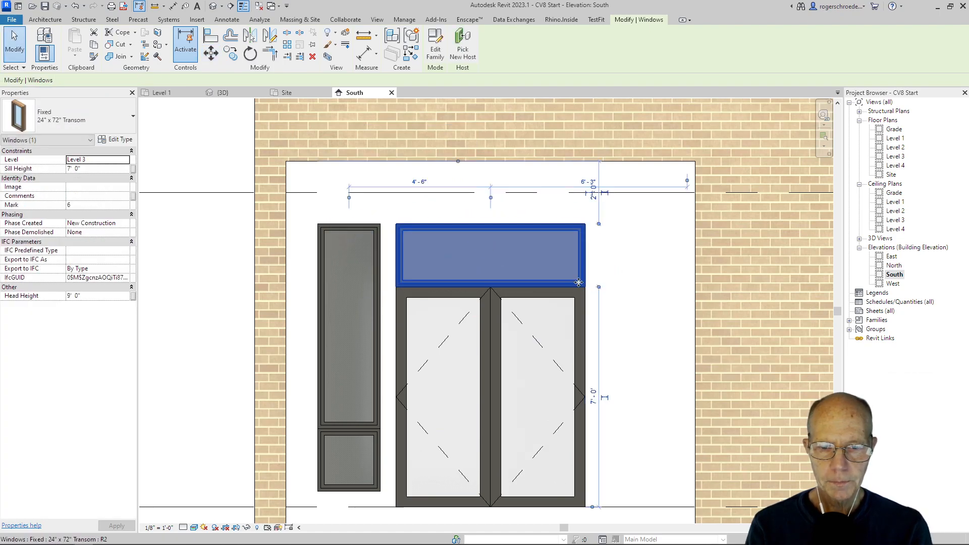
click(287, 251)
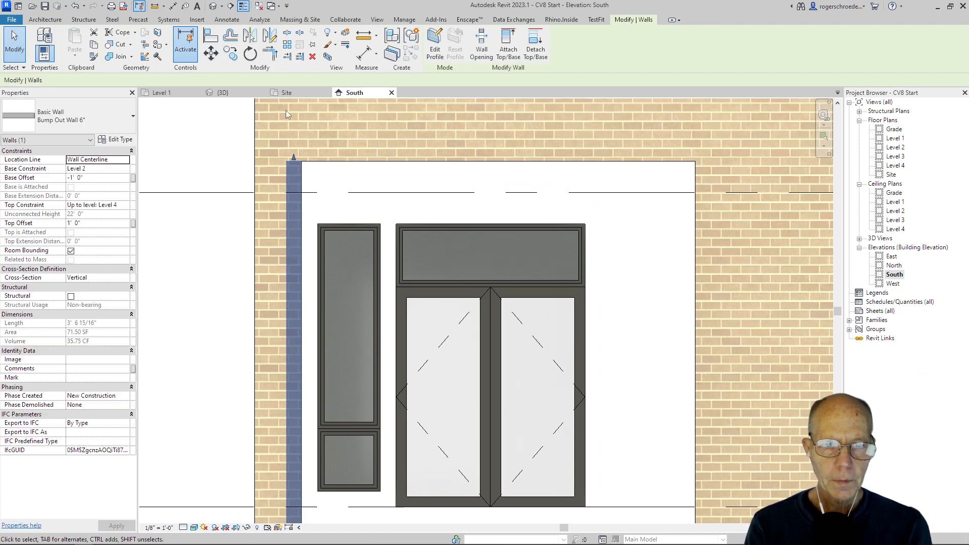
In the 3D view, flip the double glass door so it sits toward the inside face of the bump-out wall.
click(242, 97)
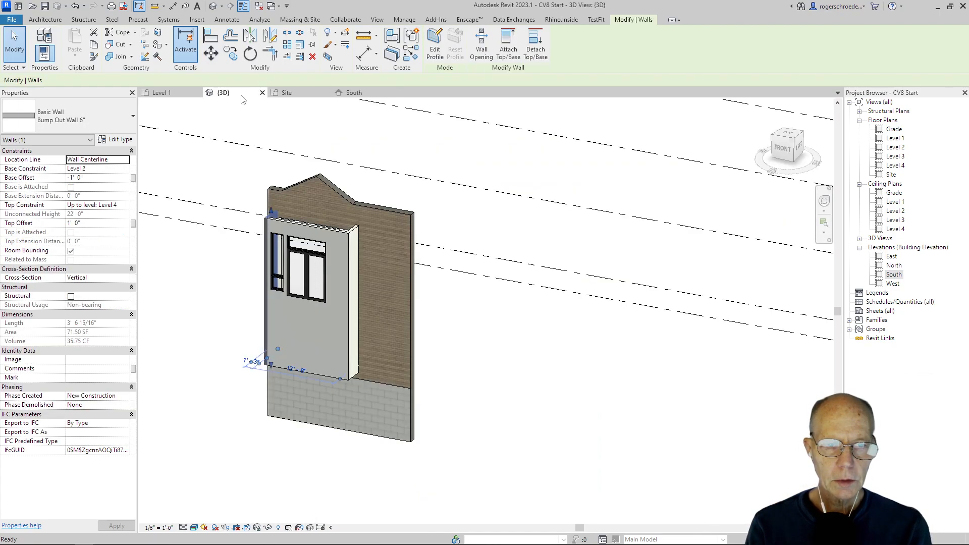
scroll(237, 291, up, 1)
click(237, 289)
scroll(237, 290, up, 1)
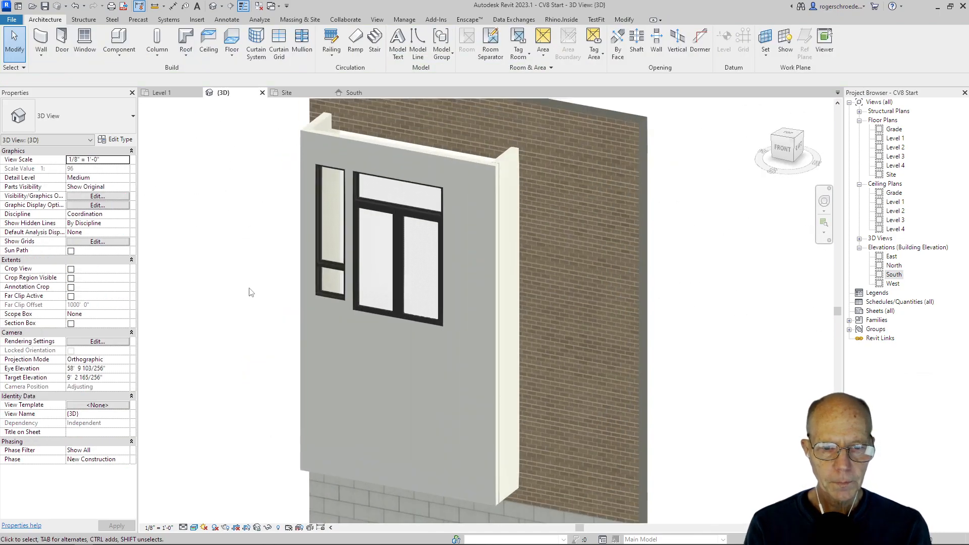
scroll(250, 293, up, 1)
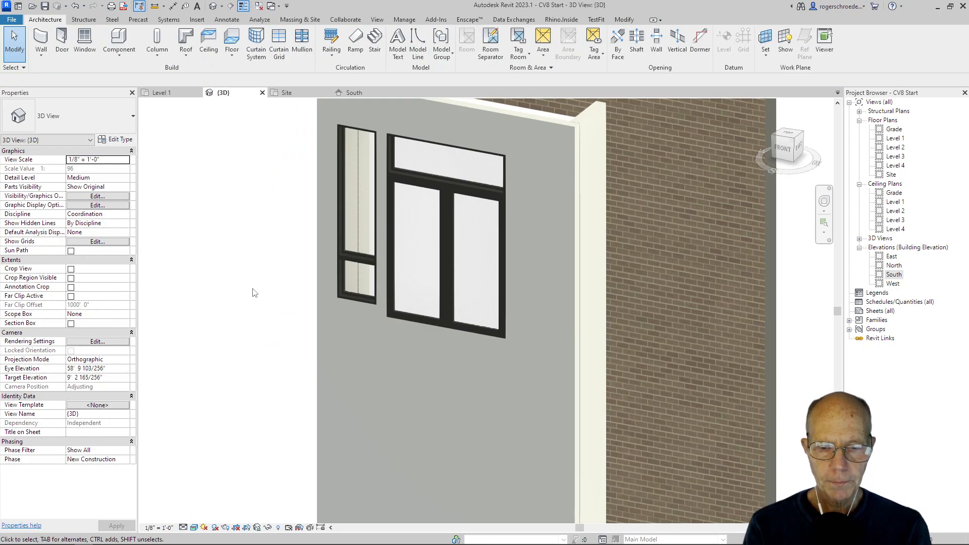
shift+middle_drag(489, 380, 463, 407)
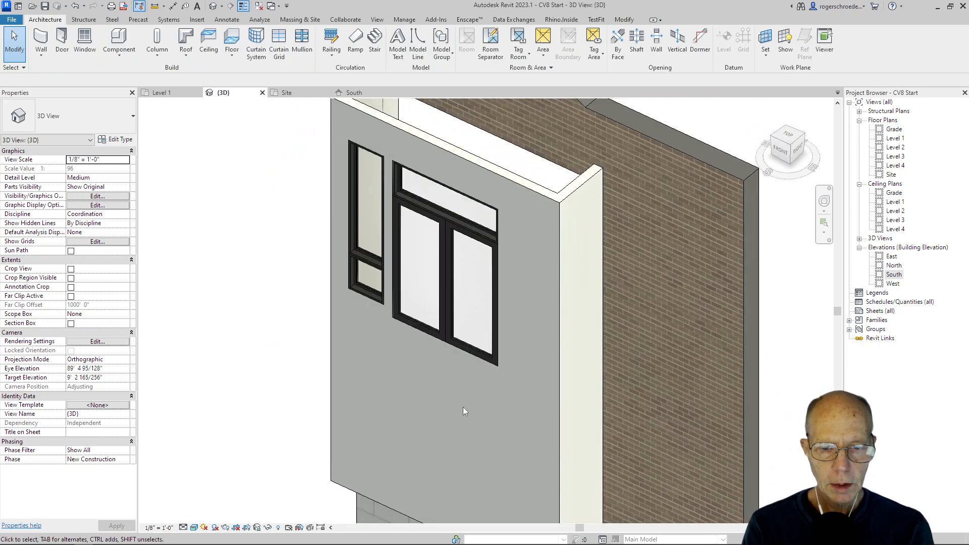
click(446, 317)
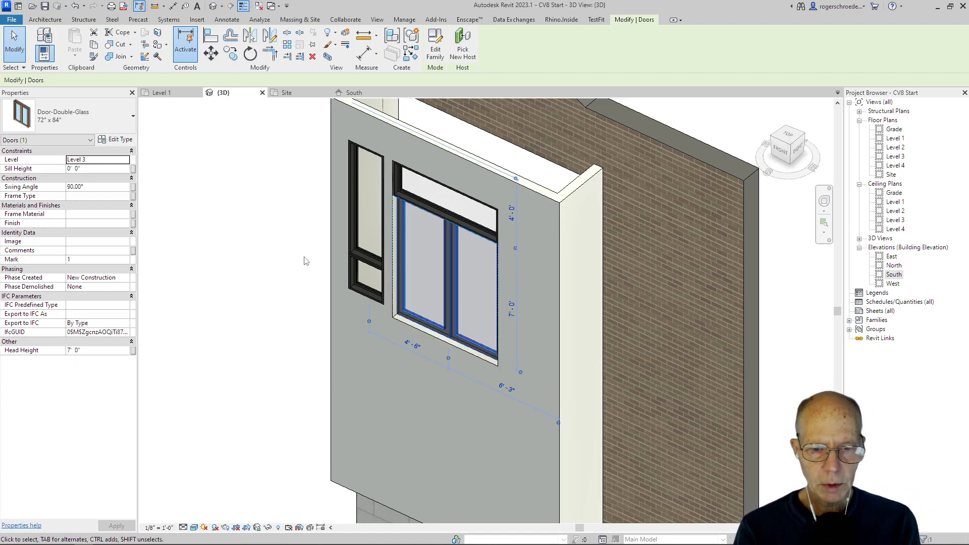
click(278, 263)
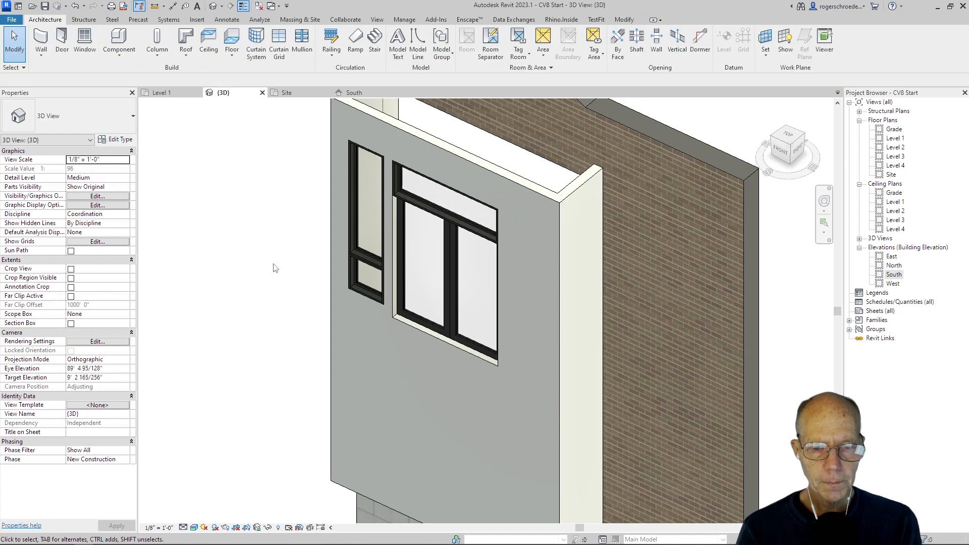
On the South elevation, mirror a copy of the two stacked side windows about the vertical centreline of the transom and double door.
click(354, 92)
click(322, 226)
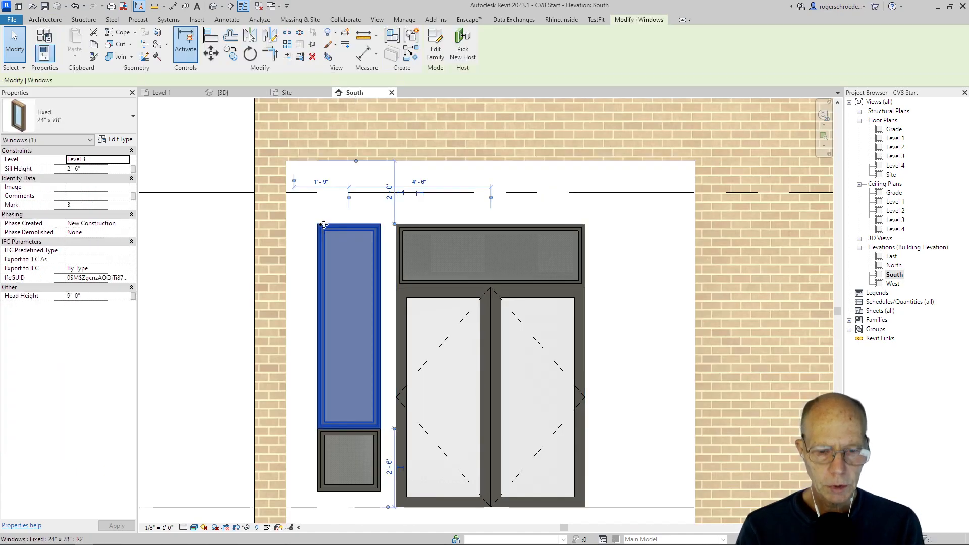
ctrl+click(351, 487)
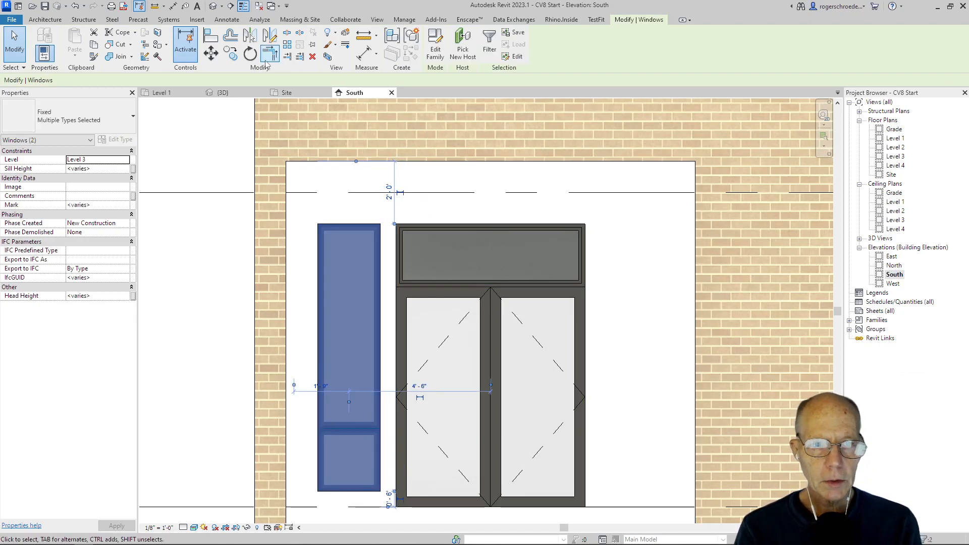
click(272, 37)
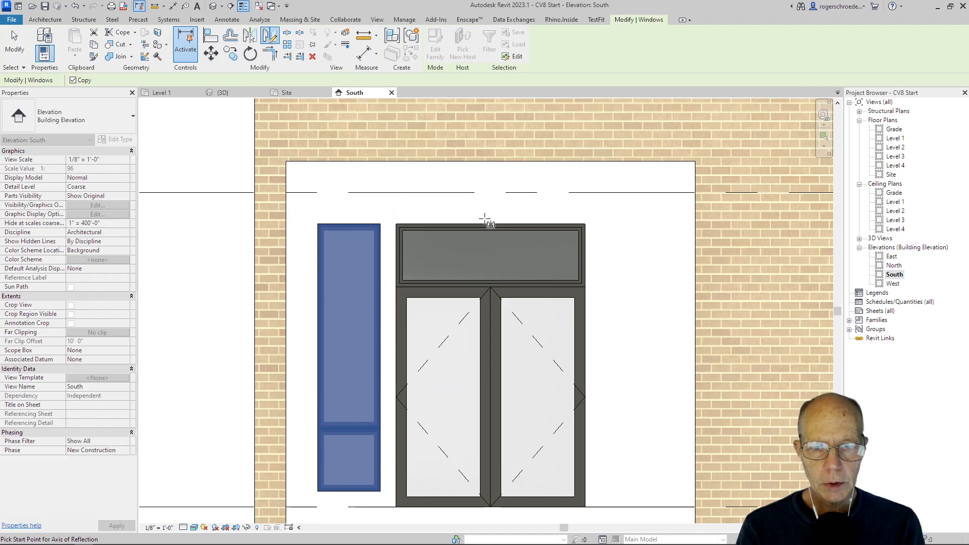
click(491, 223)
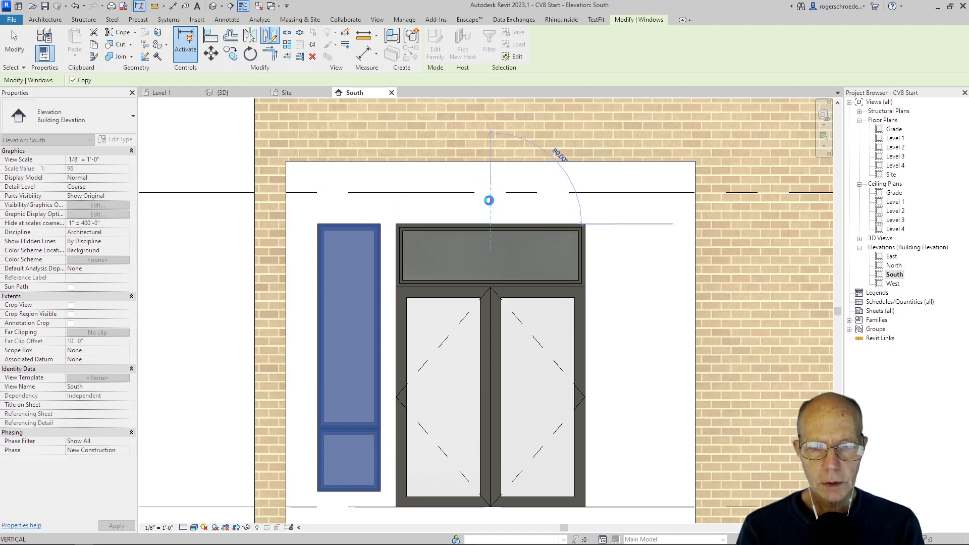
click(489, 200)
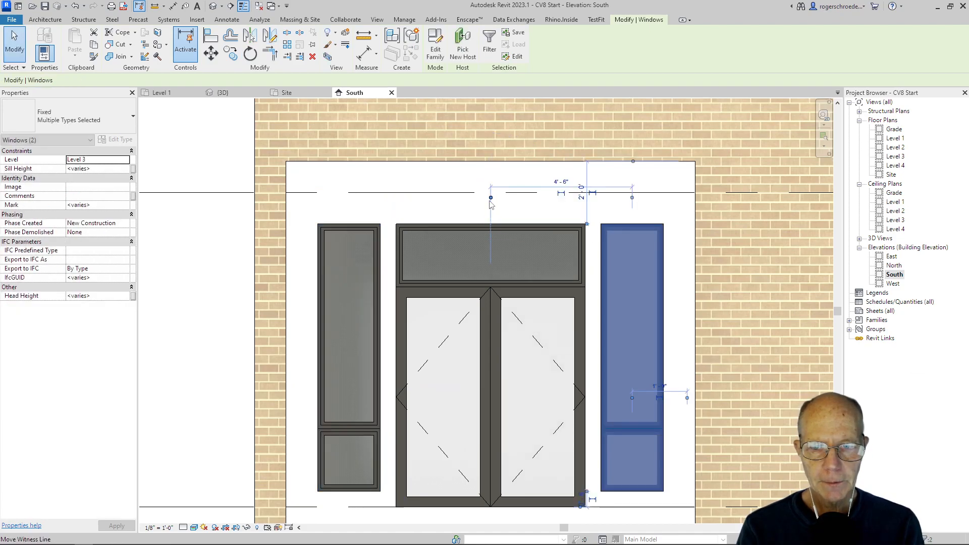
click(183, 165)
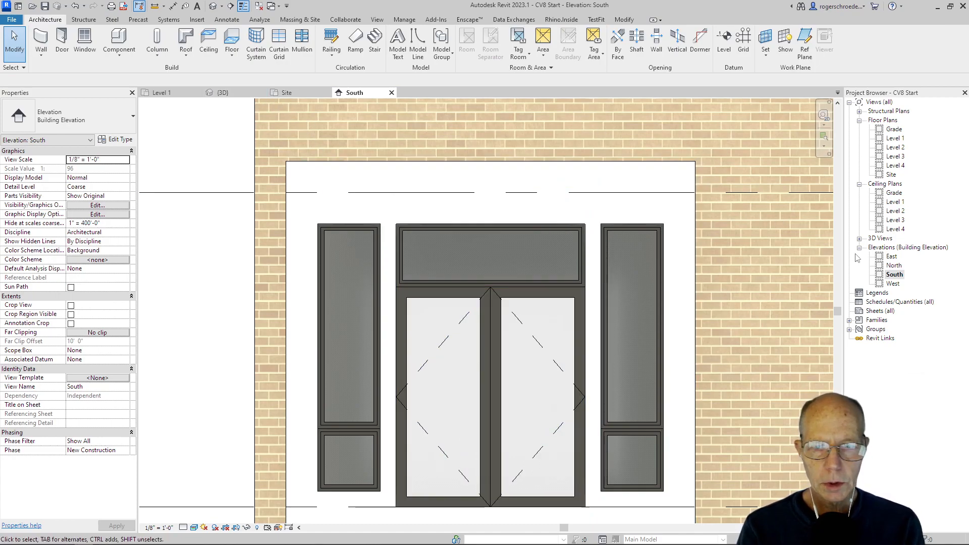
Open the Level 3 floor plan at the bump-out walls around the double door and side windows.
double_click(893, 166)
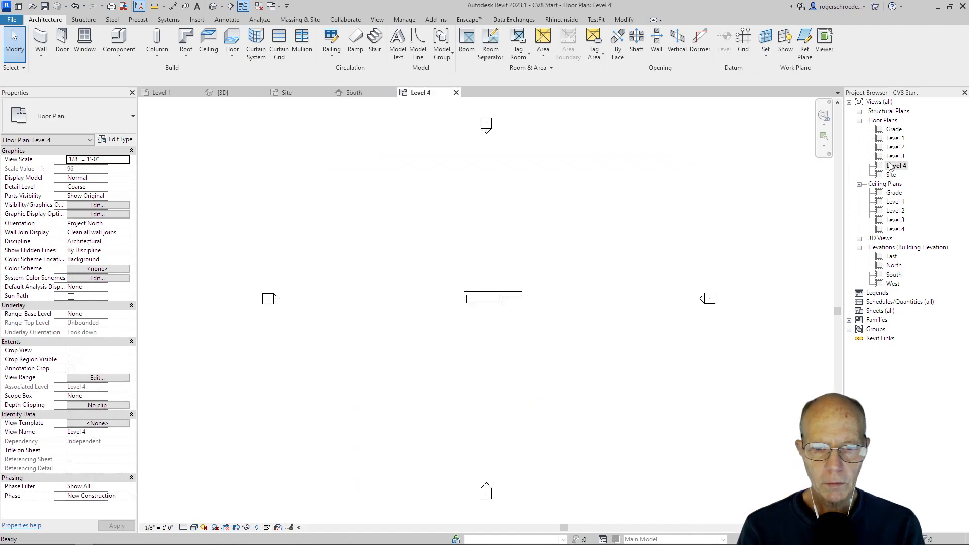
double_click(893, 157)
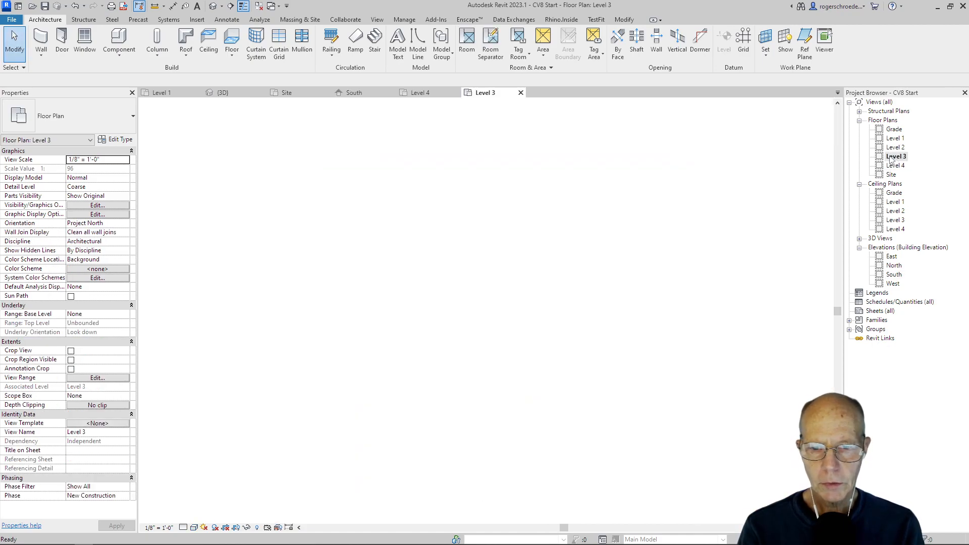
scroll(490, 295, up, 11)
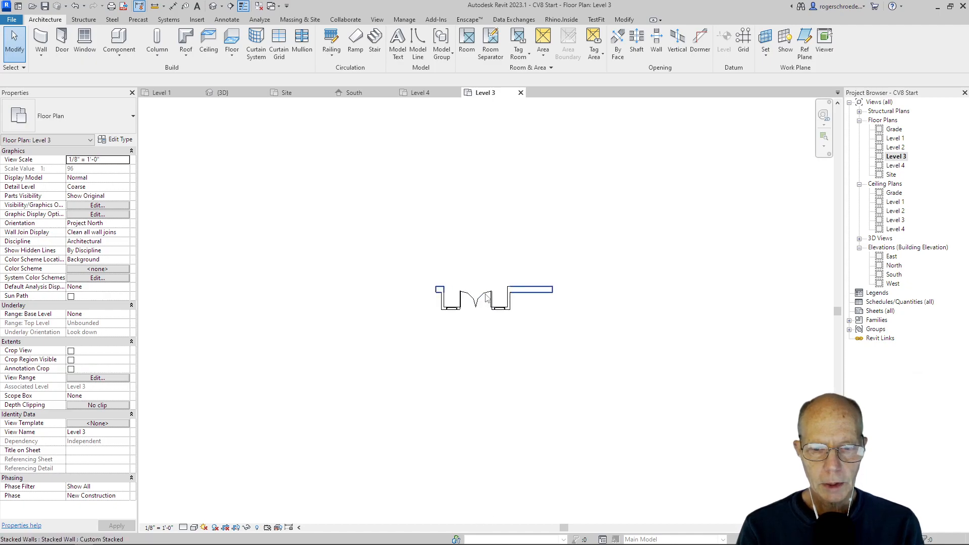
scroll(445, 372, up, 1)
scroll(447, 375, up, 1)
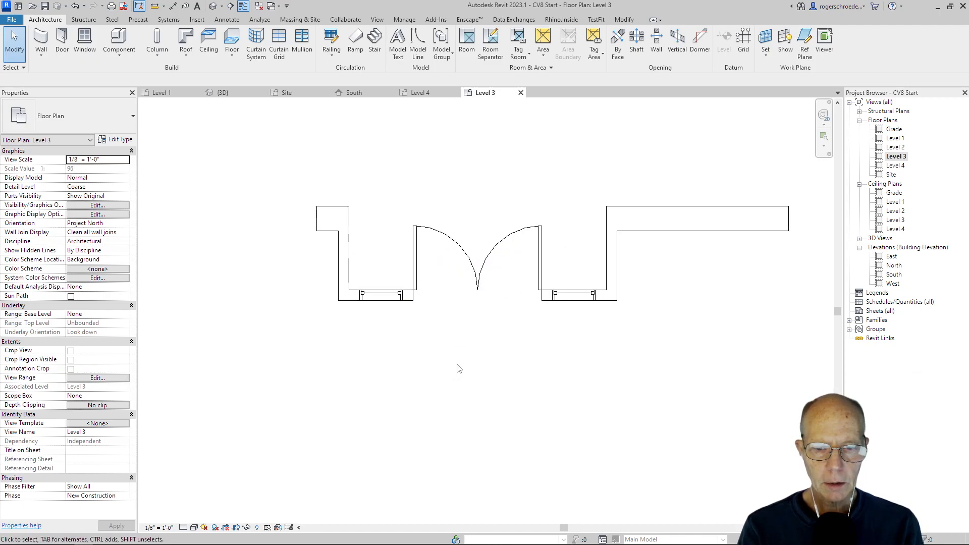
scroll(458, 368, up, 1)
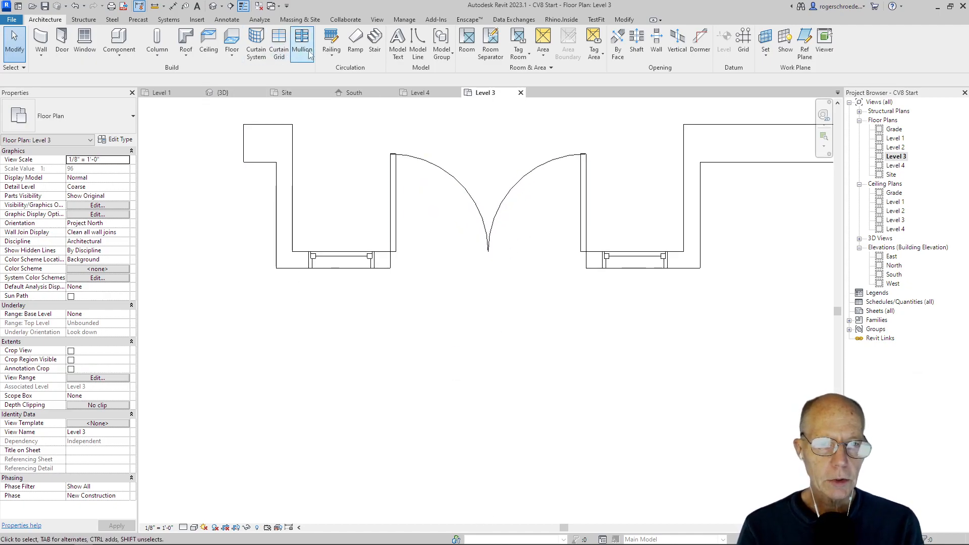
Start a sketched-path railing on Level 3 using the Glass Panel - Bottom Fill type.
click(331, 51)
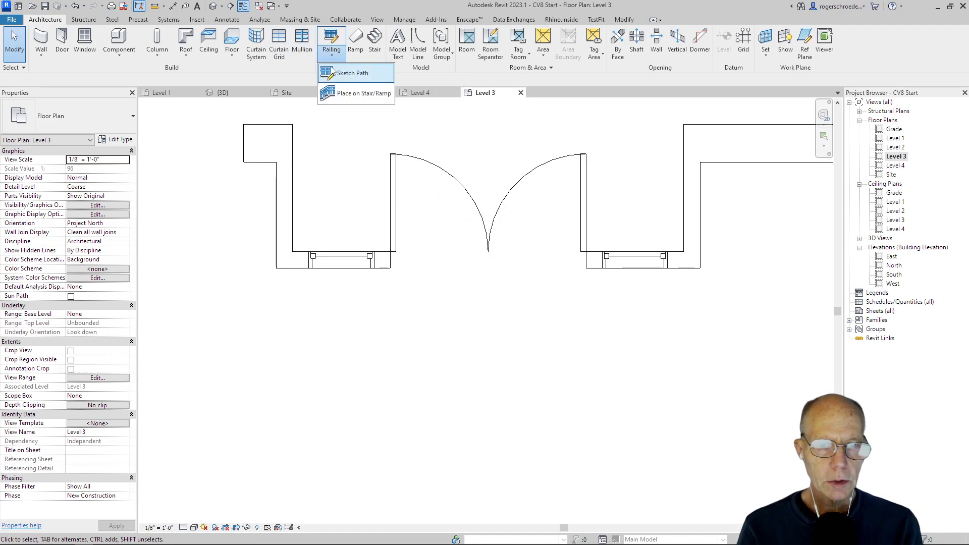
click(341, 74)
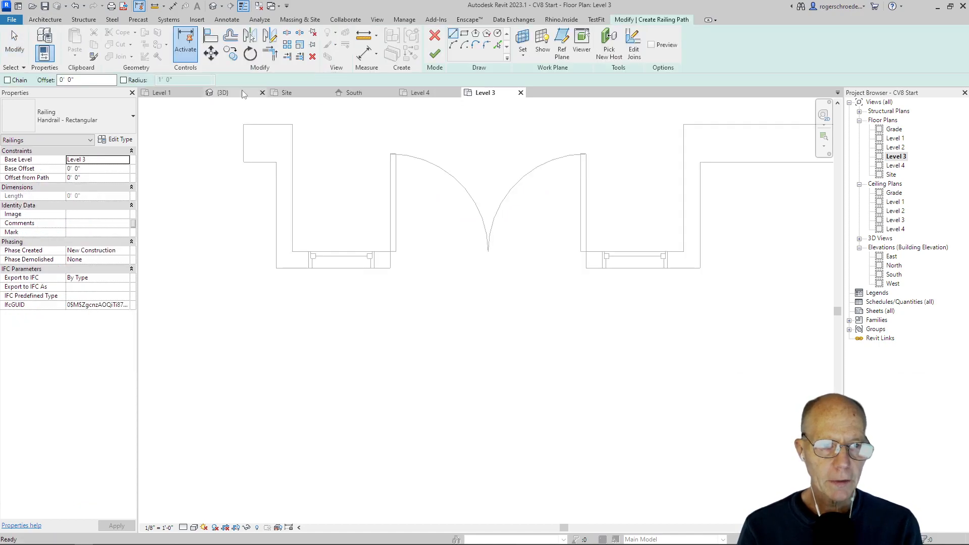
click(107, 121)
click(52, 165)
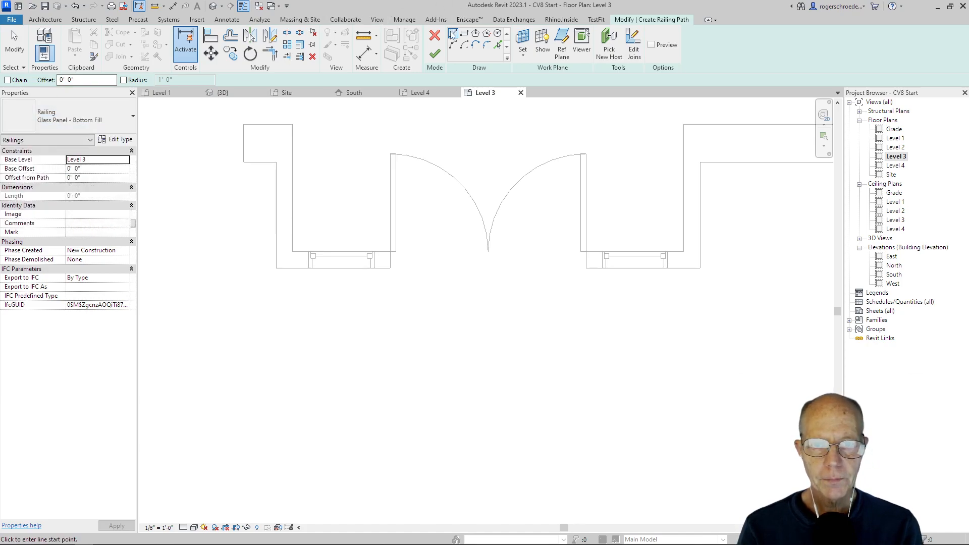
Sketch a U-shaped railing path in front of the double door, 6'-0" wide and projecting 6" from the wall's outside face.
click(390, 268)
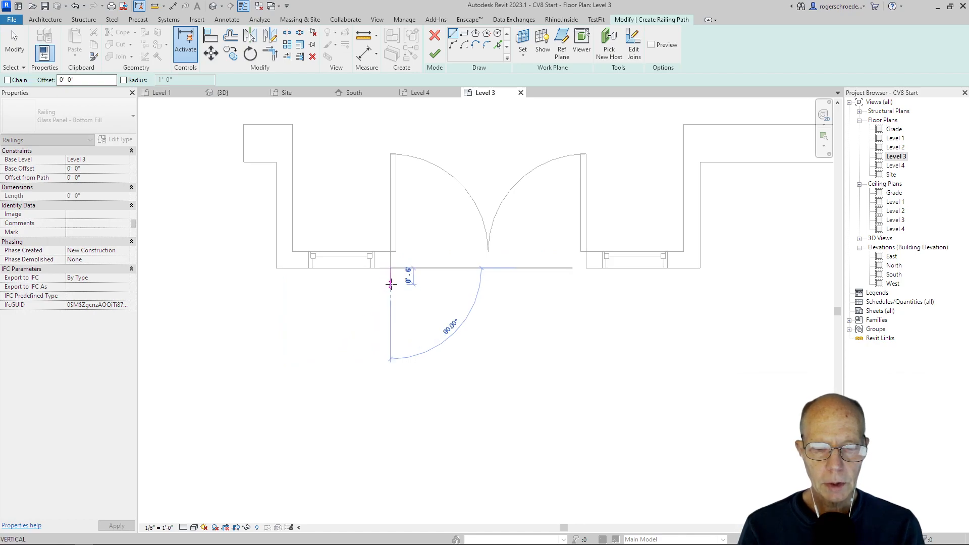
click(390, 284)
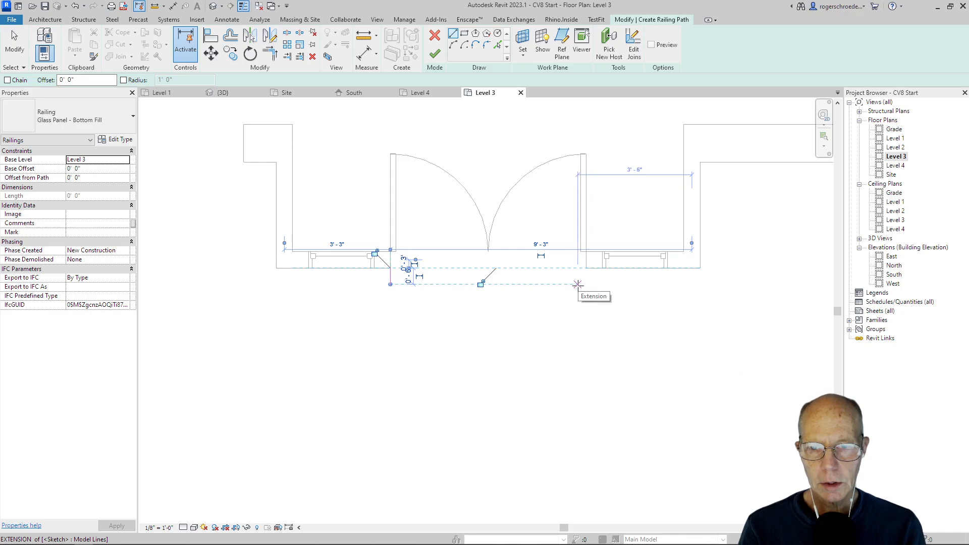
key(Escape)
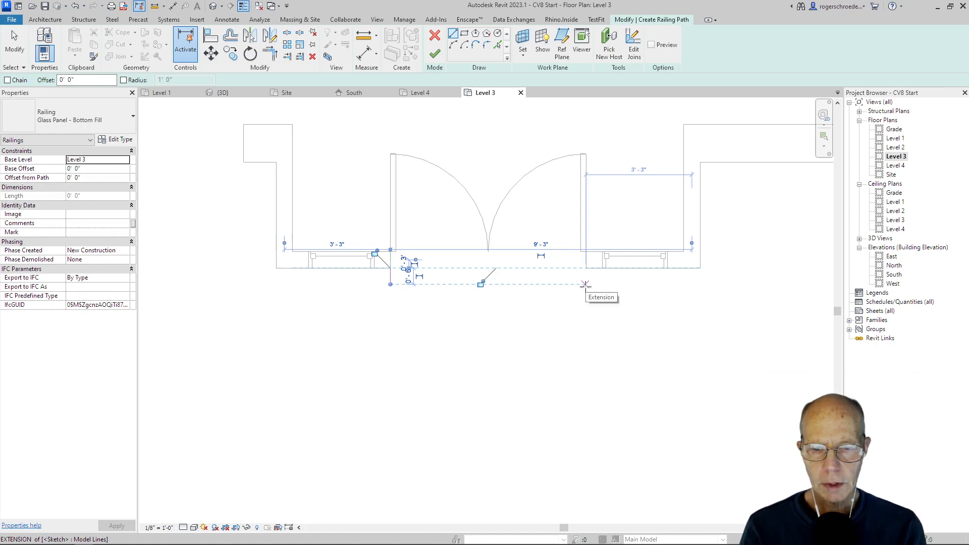
click(585, 285)
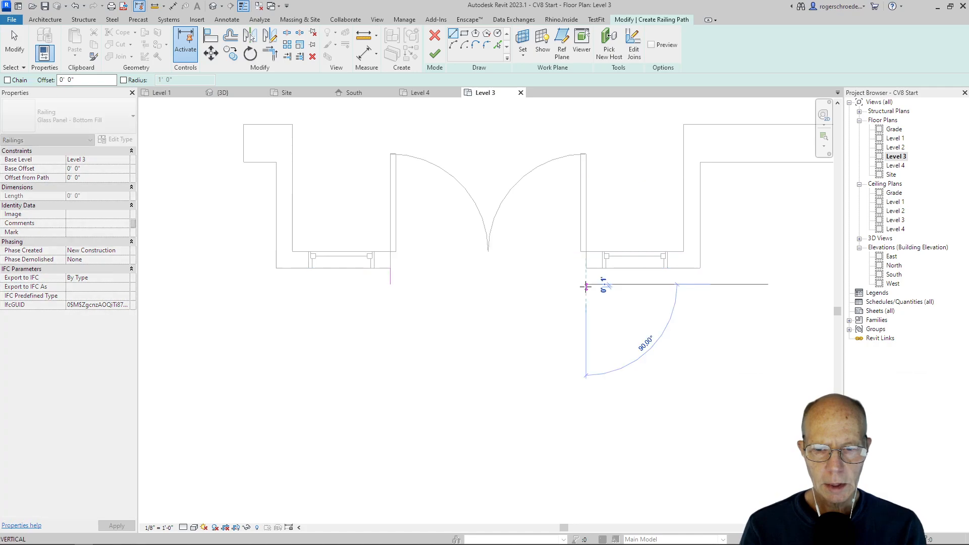
click(587, 271)
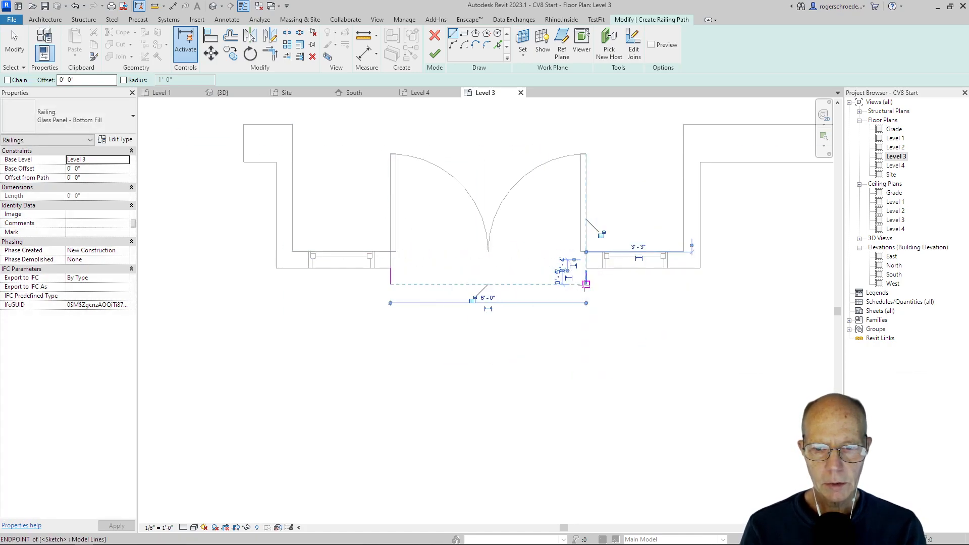
click(585, 285)
click(390, 284)
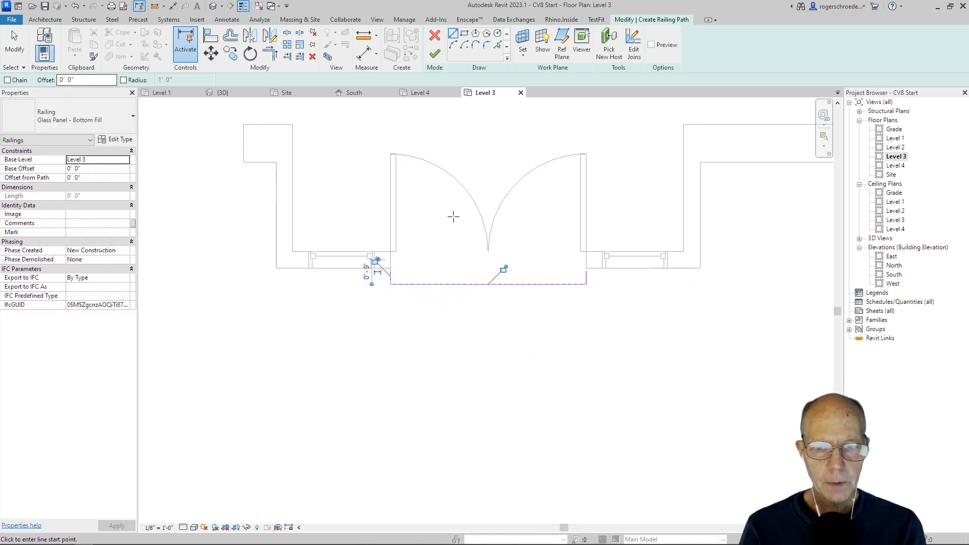
Extend the short right-hand return of the railing path to the wall's outside face and finish the railing.
click(20, 60)
click(569, 277)
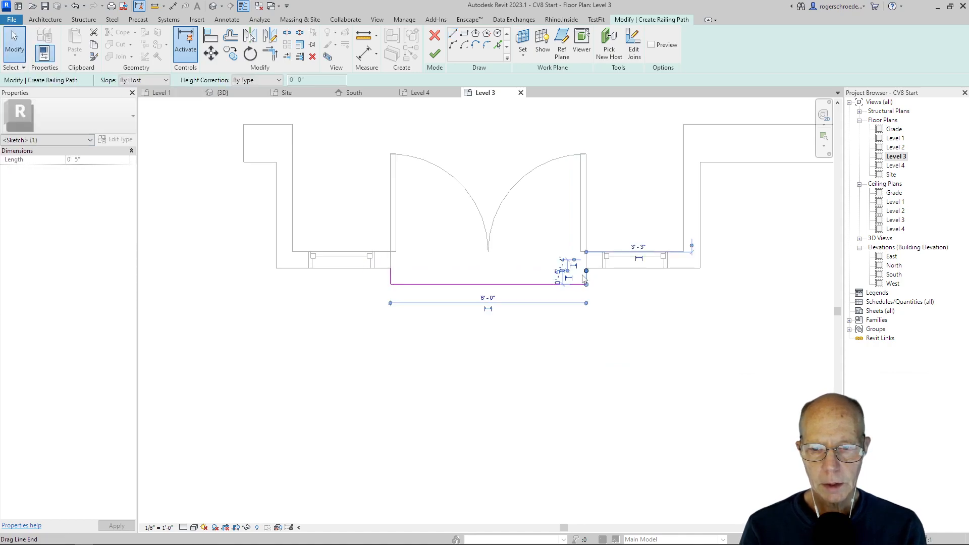
drag(586, 273, 586, 268)
click(545, 253)
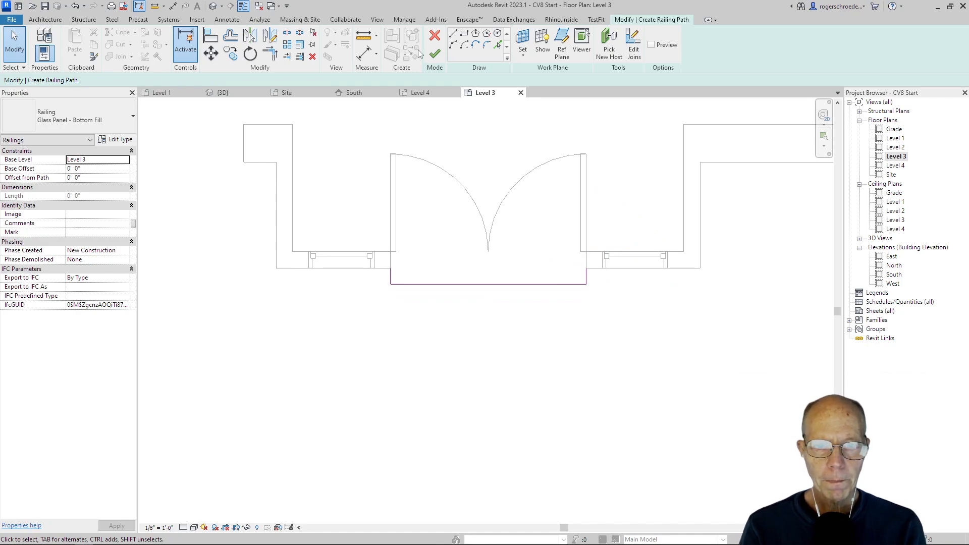
click(435, 53)
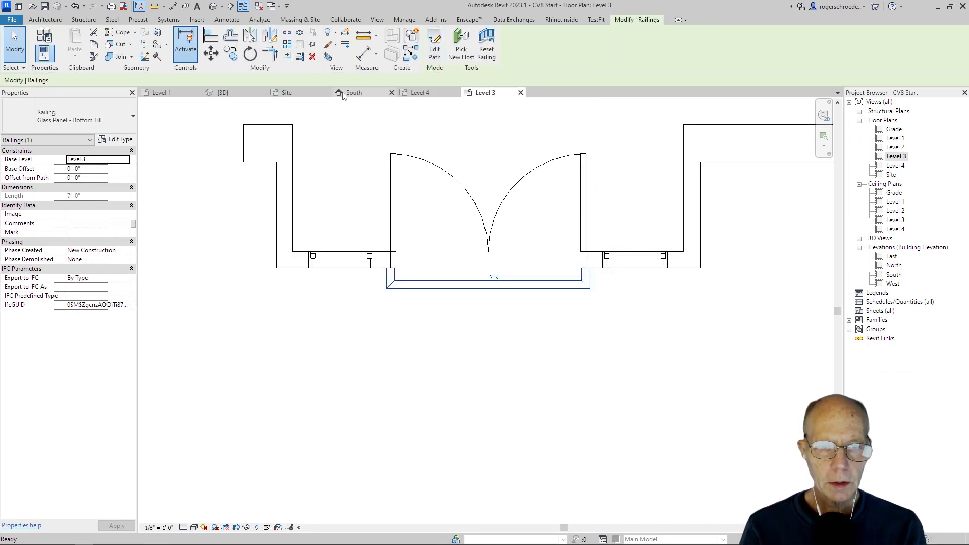
Examine the balcony railing in the 3D view and return to the Level 3 floor plan.
click(223, 92)
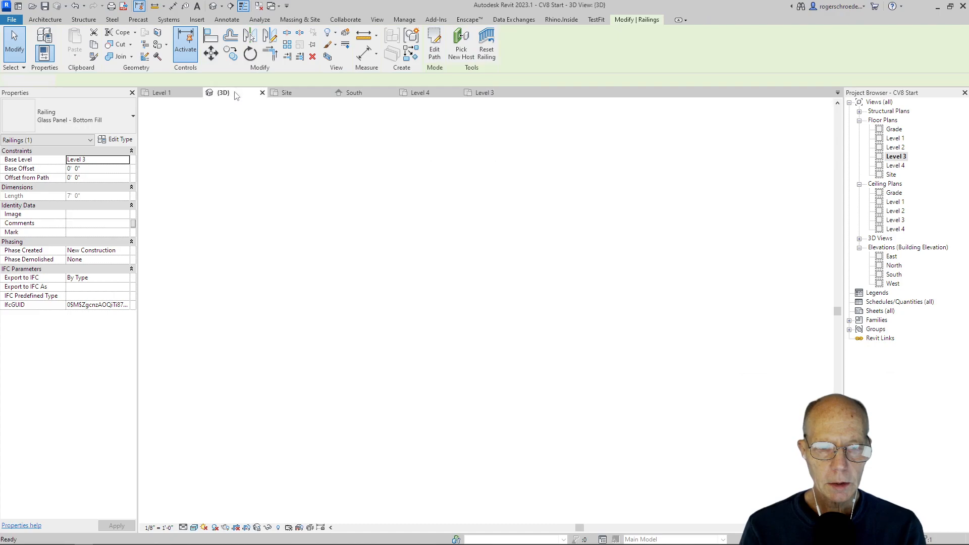
click(250, 222)
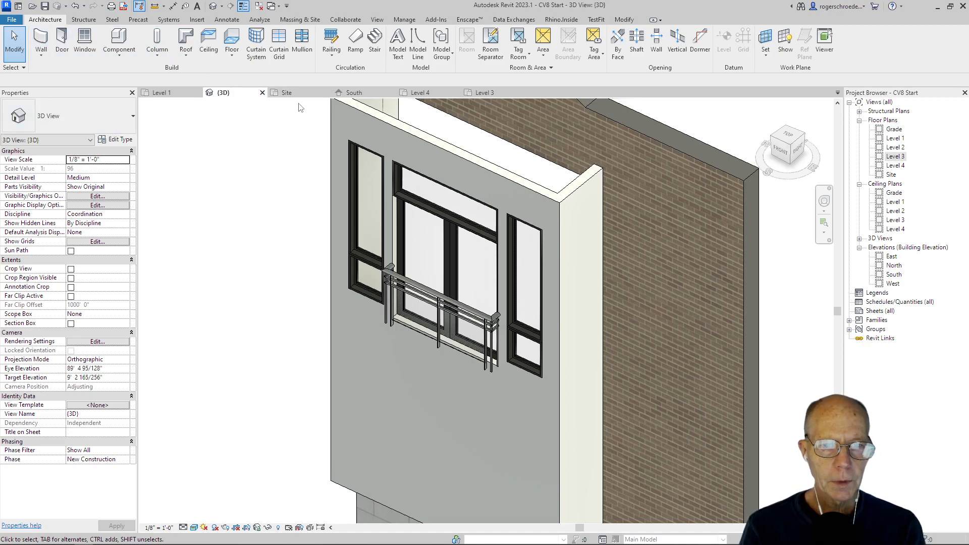
click(484, 94)
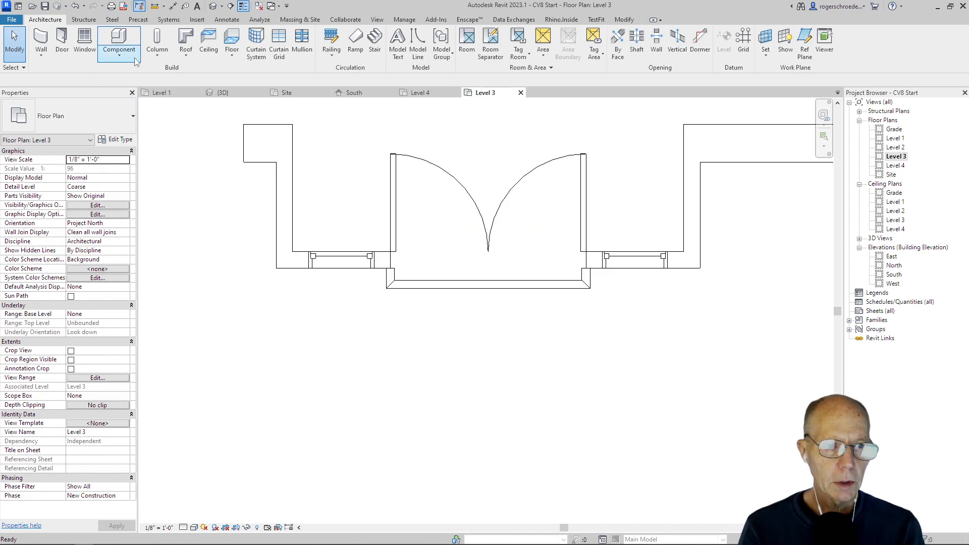
Start an architectural floor and duplicate the Generic - 12" type as Balcony Floor.
click(231, 53)
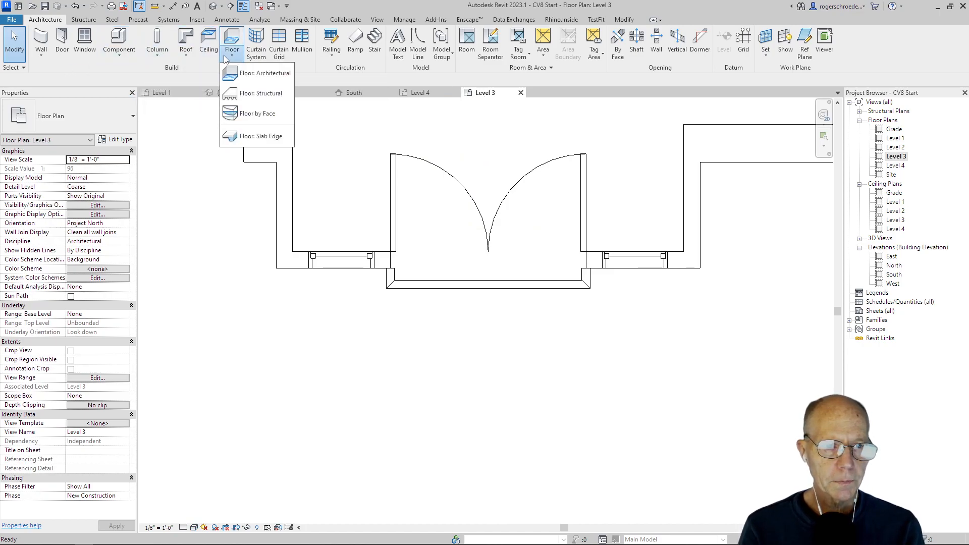
click(239, 73)
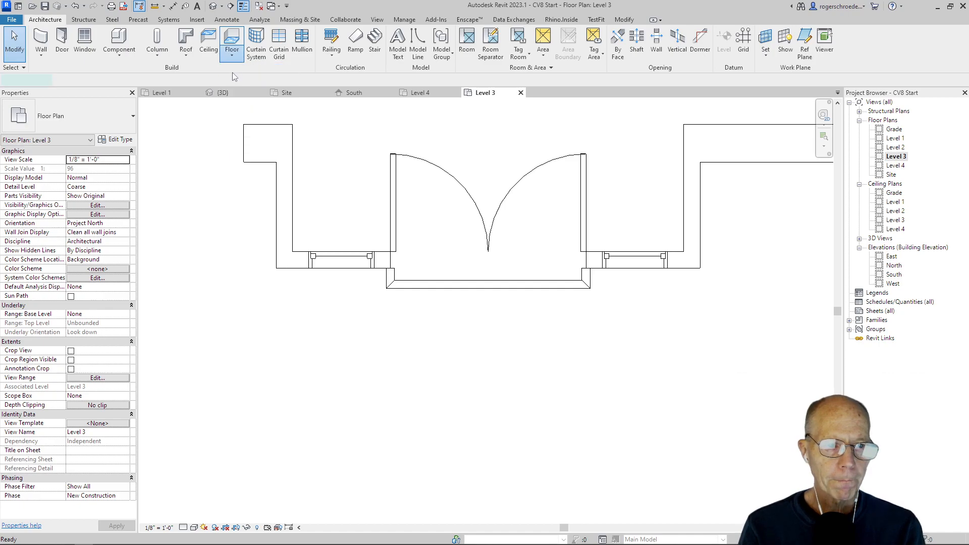
click(115, 140)
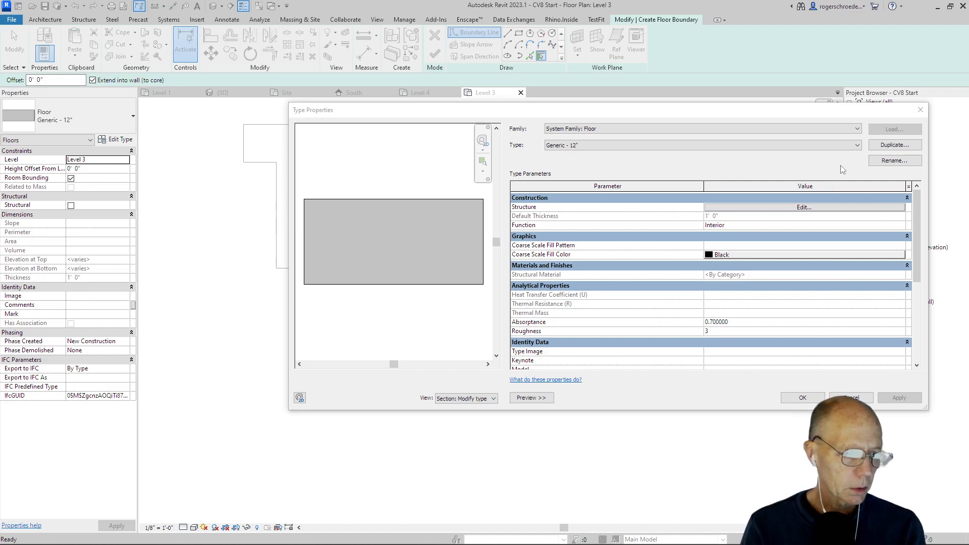
click(888, 147)
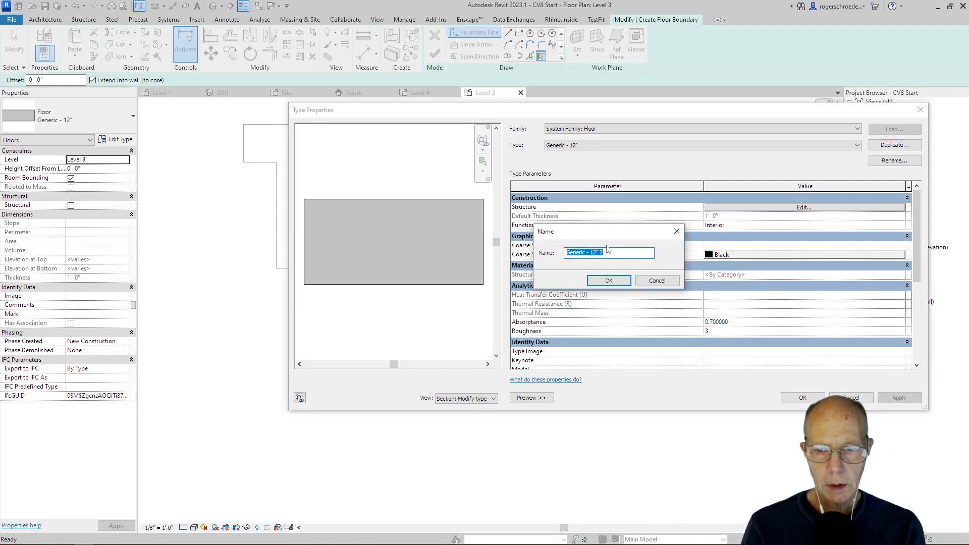
text(Bal)
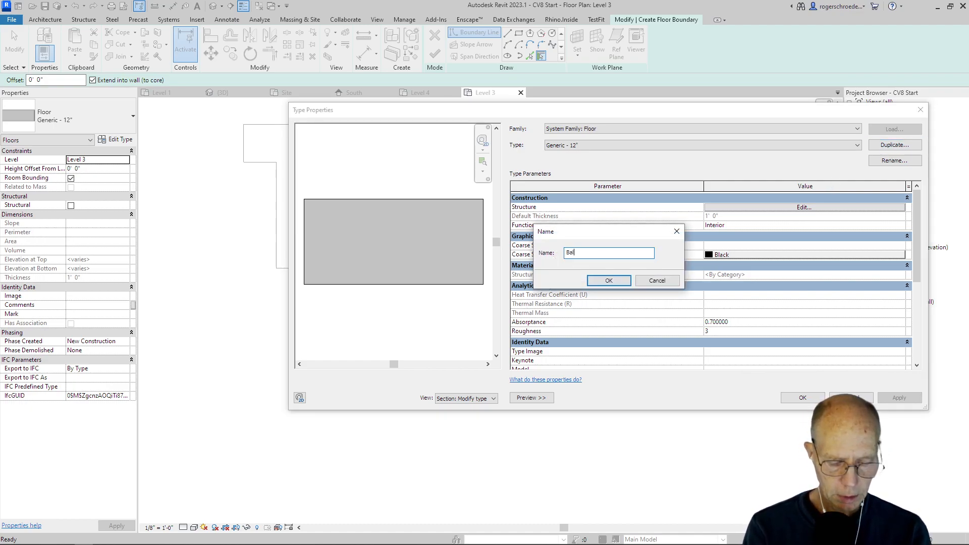
text(cony Floor)
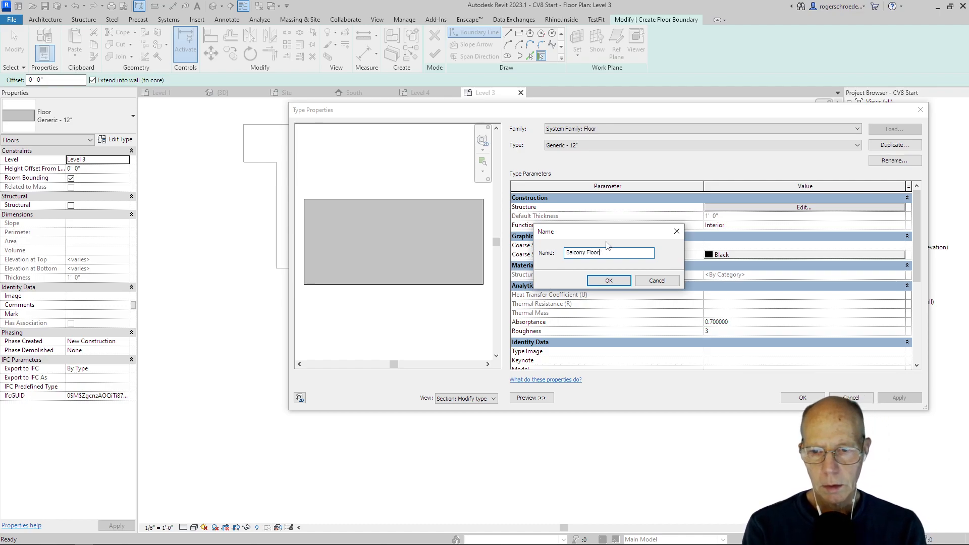
click(613, 282)
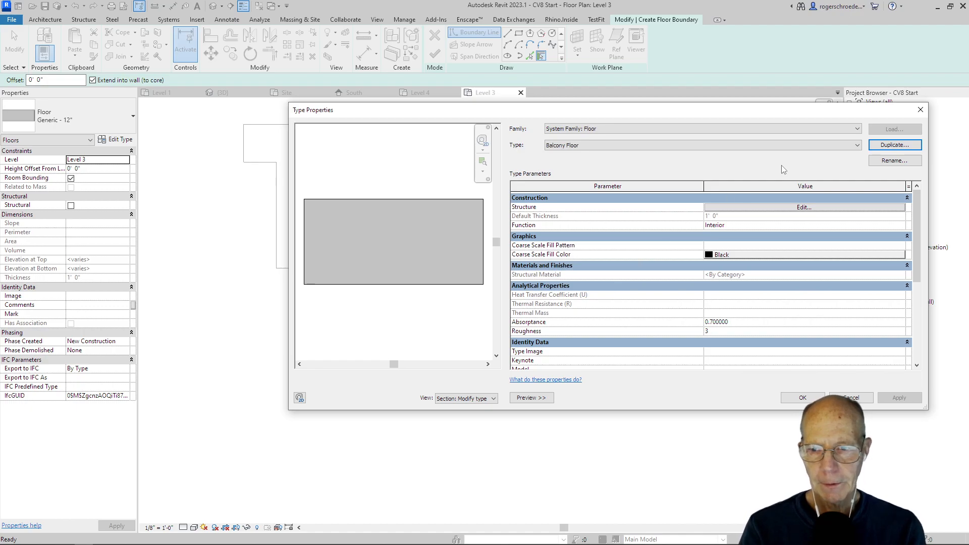
Set the Balcony Floor's structure layer to 3" thick with the White Trim material and accept the type changes.
click(778, 208)
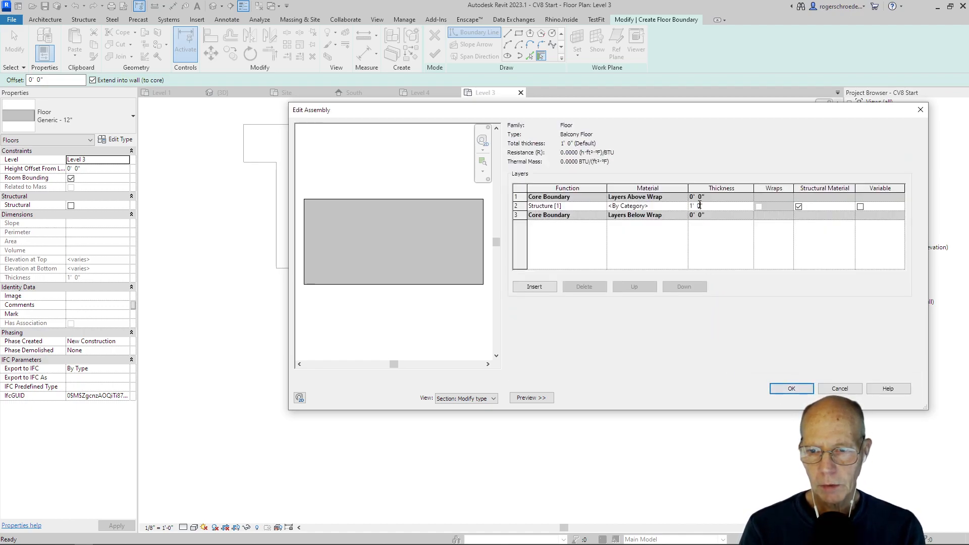
click(734, 245)
click(684, 210)
click(683, 210)
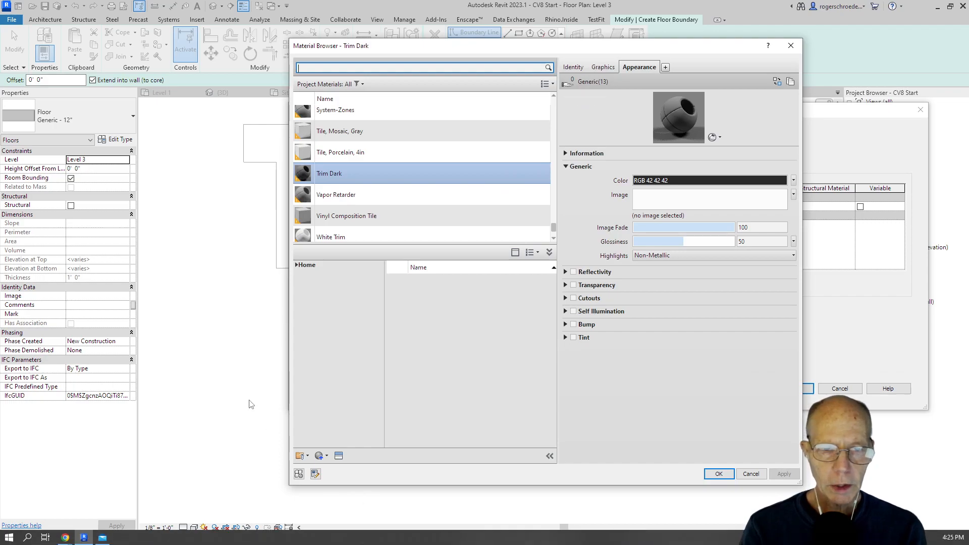
scroll(367, 163, up, 2)
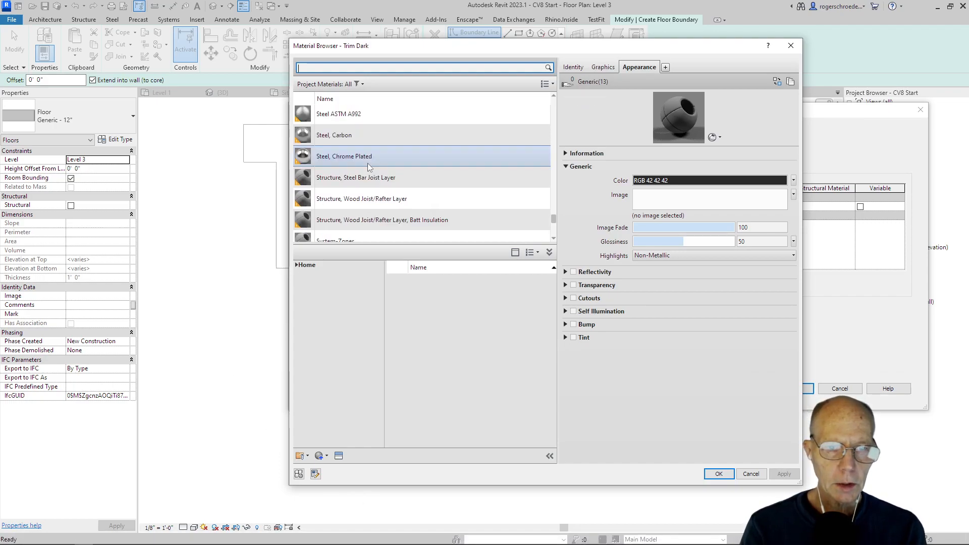
scroll(367, 164, up, 2)
scroll(368, 168, up, 4)
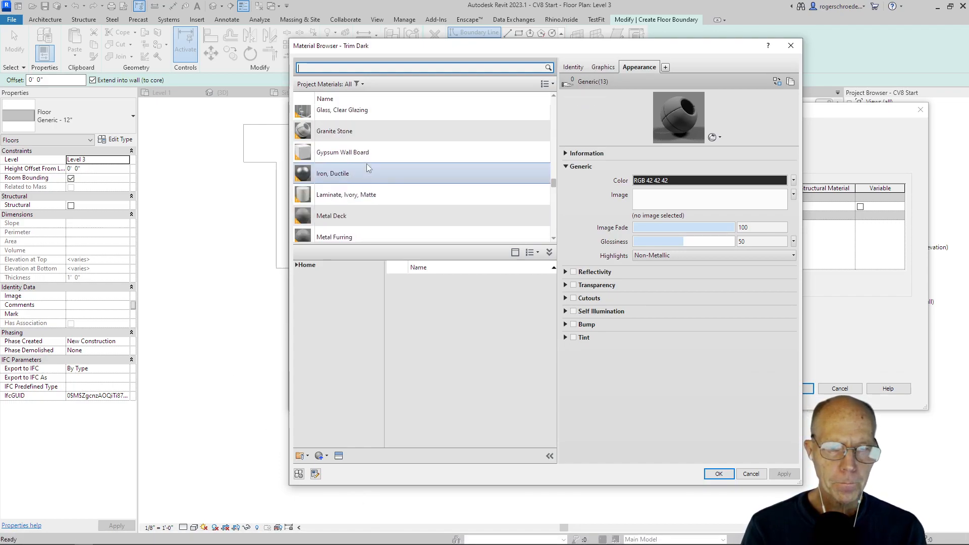
scroll(368, 166, up, 3)
scroll(367, 165, up, 3)
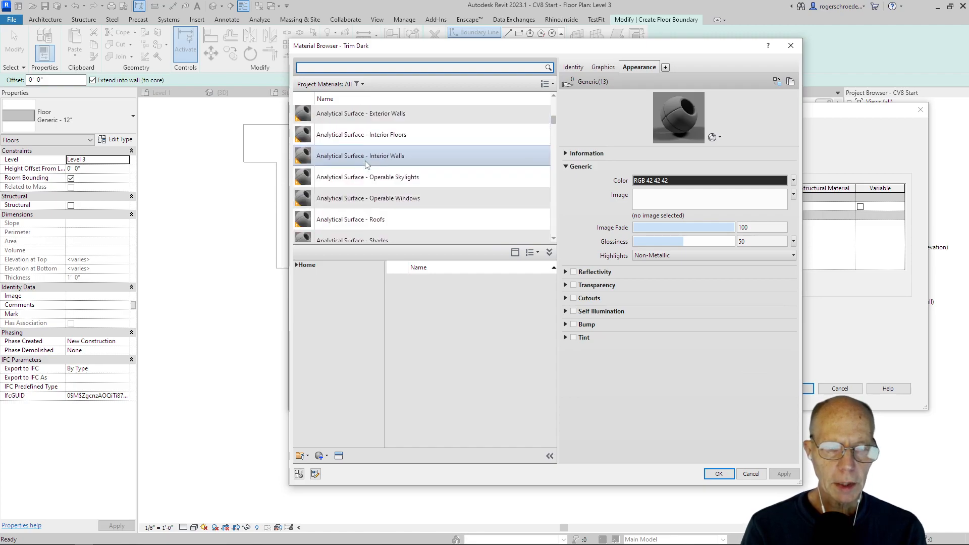
scroll(365, 163, down, 5)
scroll(365, 162, down, 1)
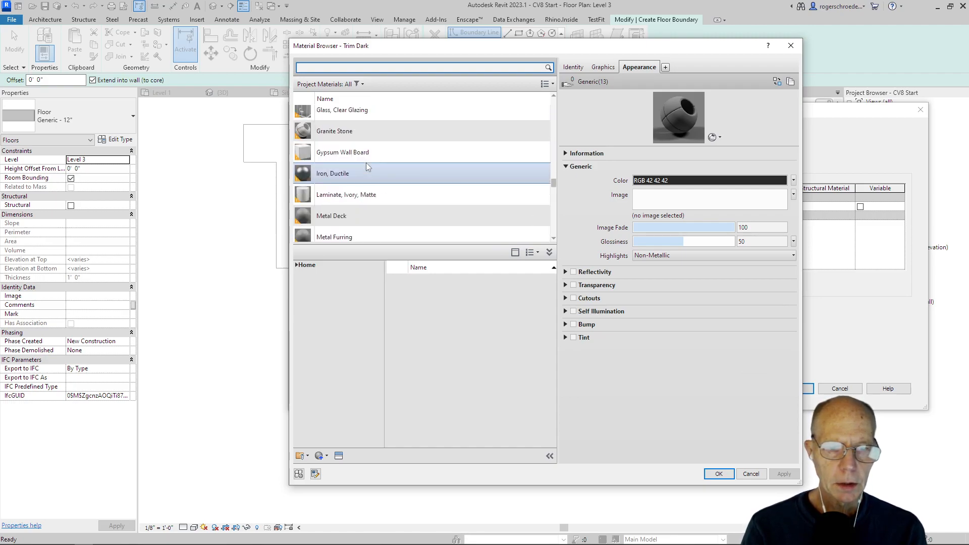
scroll(365, 162, down, 10)
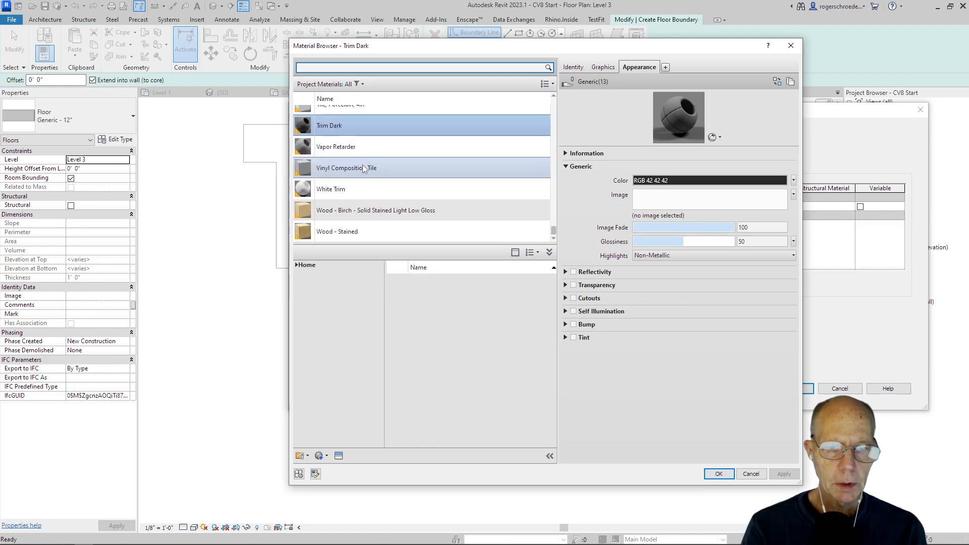
click(362, 190)
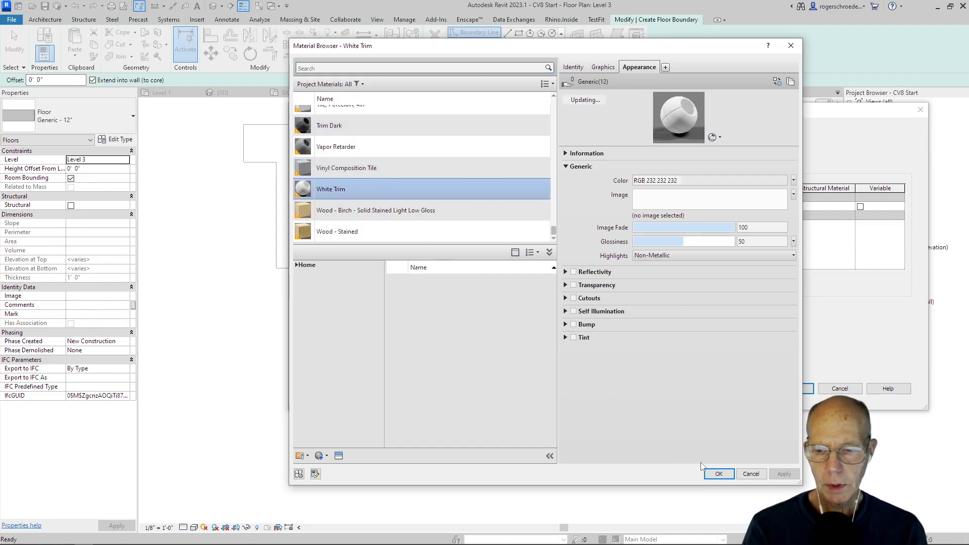
click(718, 473)
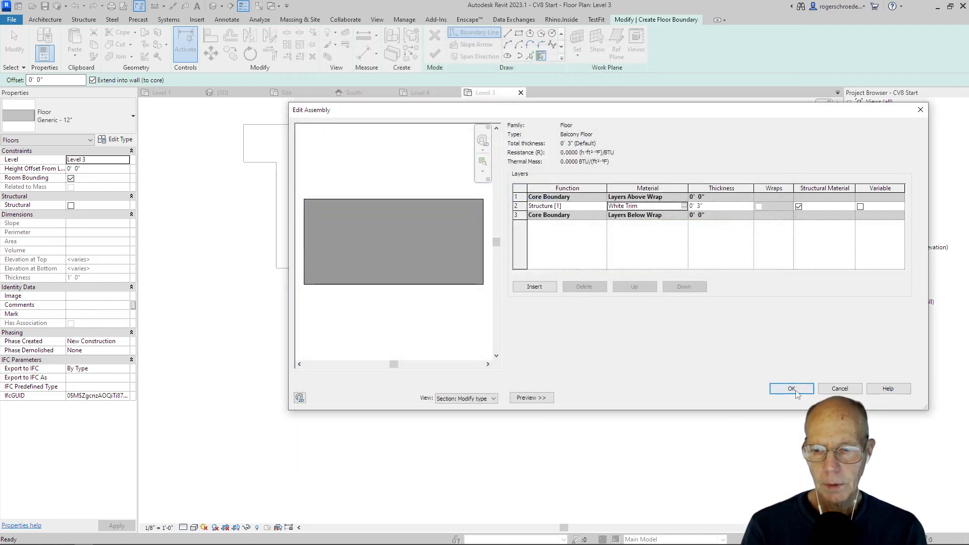
click(795, 388)
click(795, 398)
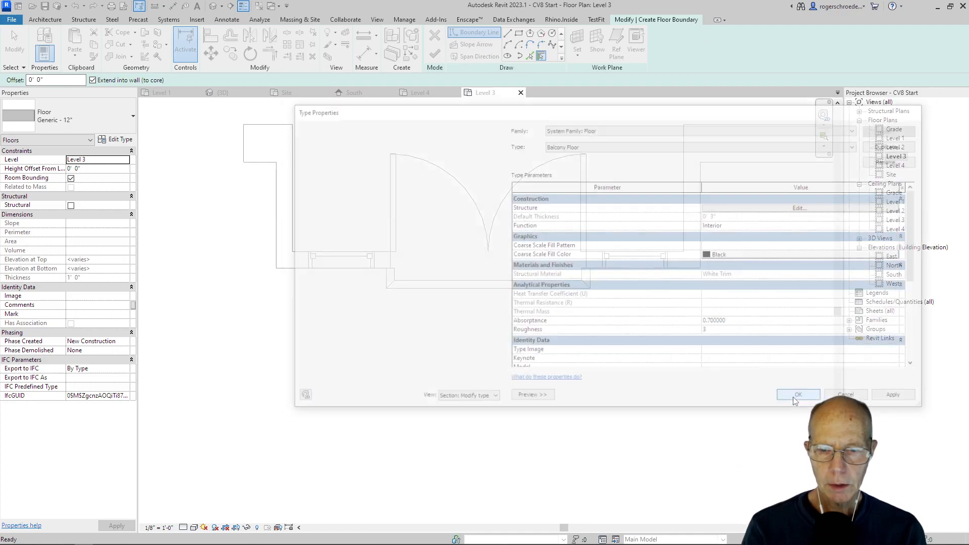
Sketch a rectangular floor boundary, about 5'-10 1/2" by 7 1/2", from the door-side wall corner to the railing's outer edge.
click(519, 33)
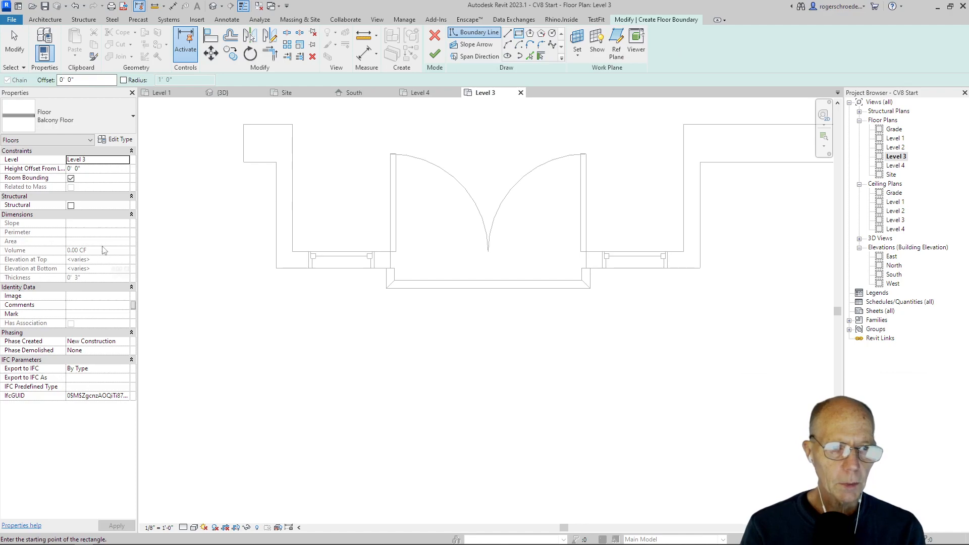
click(391, 269)
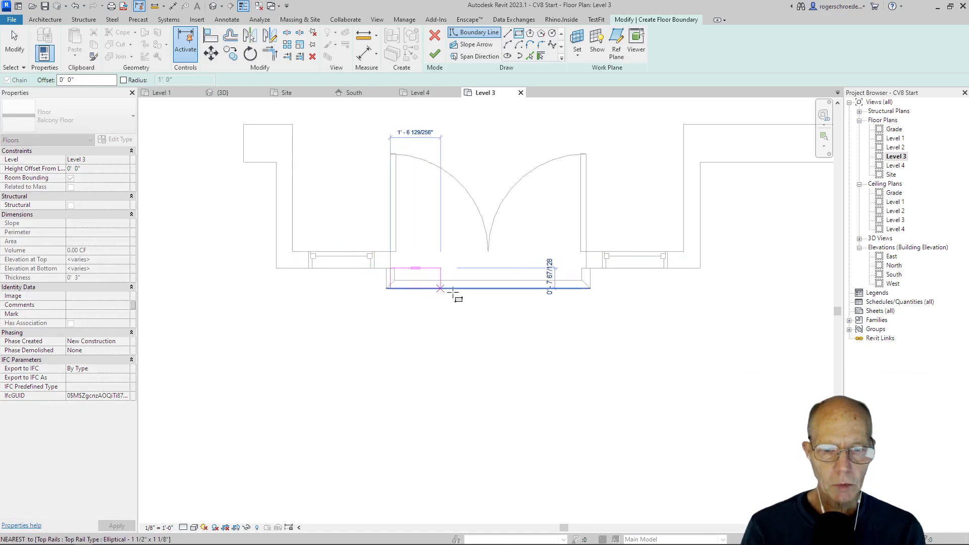
click(582, 288)
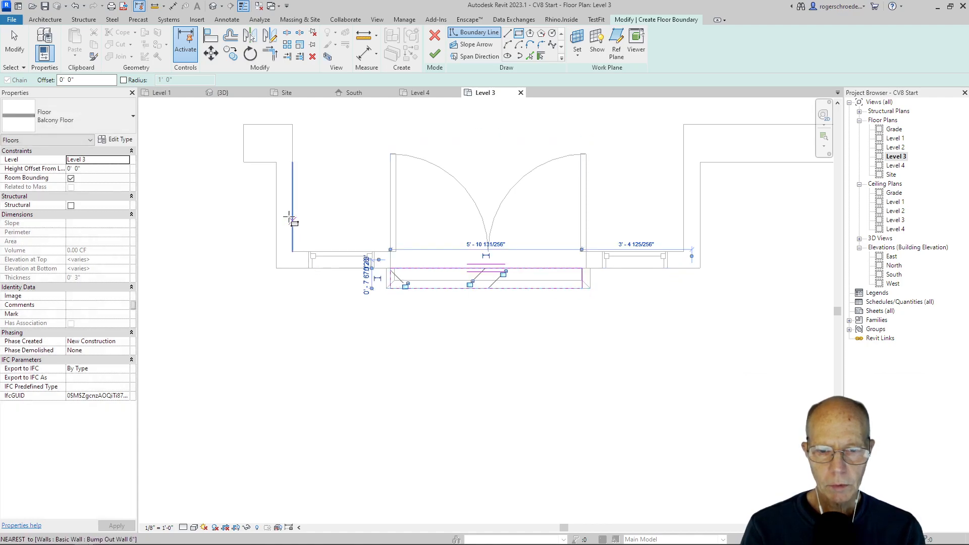
Widen the balcony floor boundary to 6'-0" by moving its short edge outward, finish the floor, and inspect it in the 3D view.
click(19, 60)
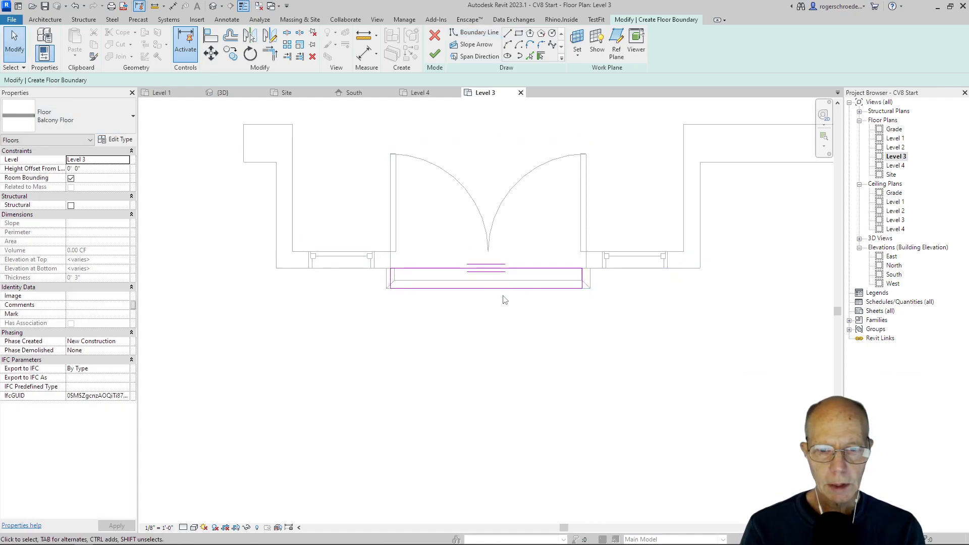
scroll(510, 302, up, 2)
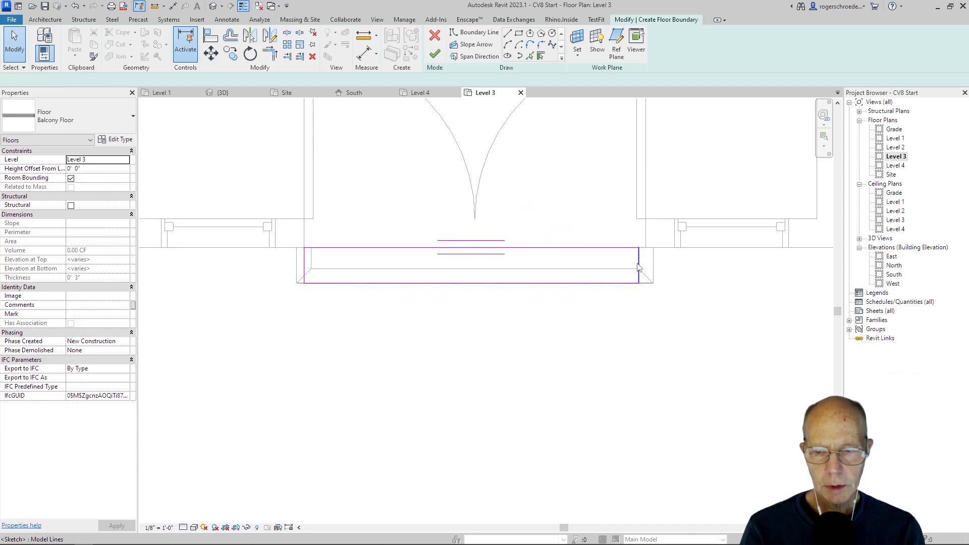
click(652, 255)
drag(650, 247, 644, 242)
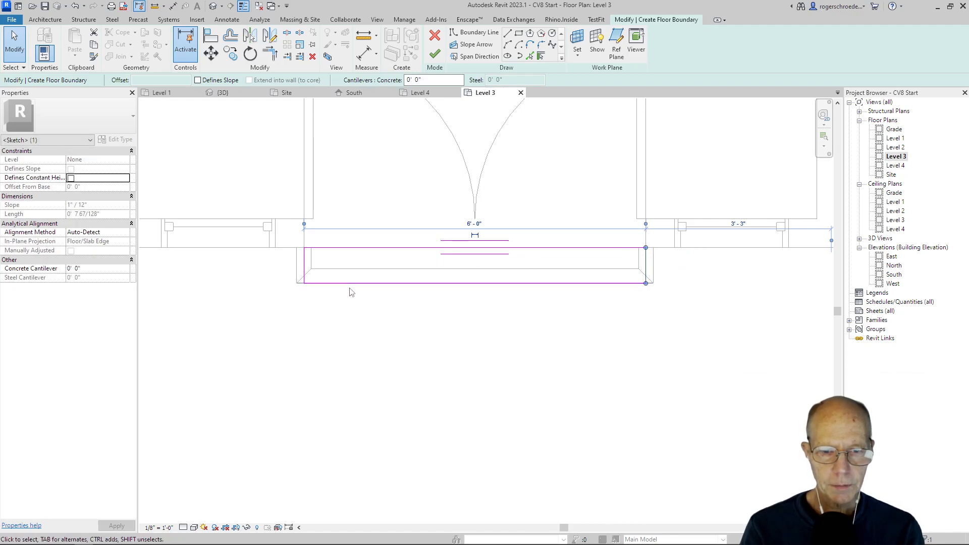
click(288, 324)
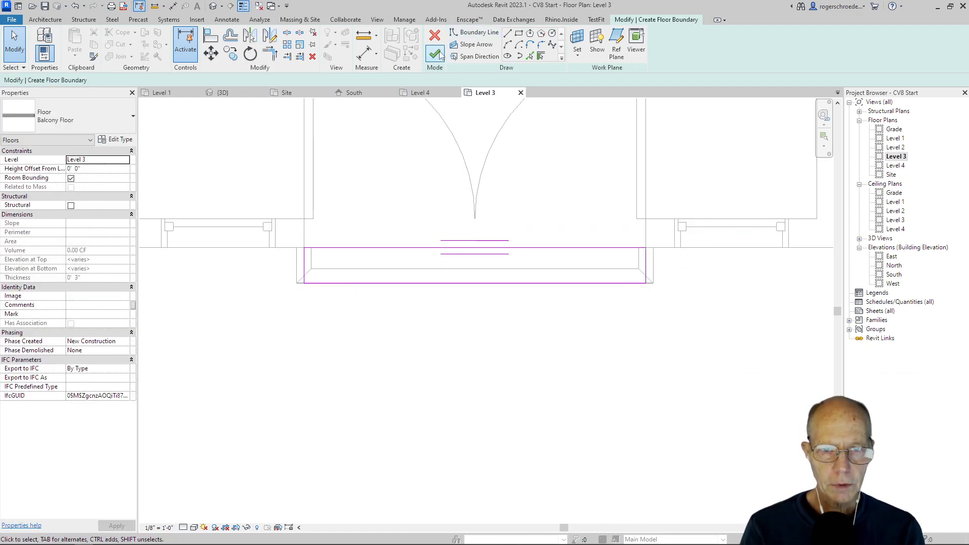
click(437, 54)
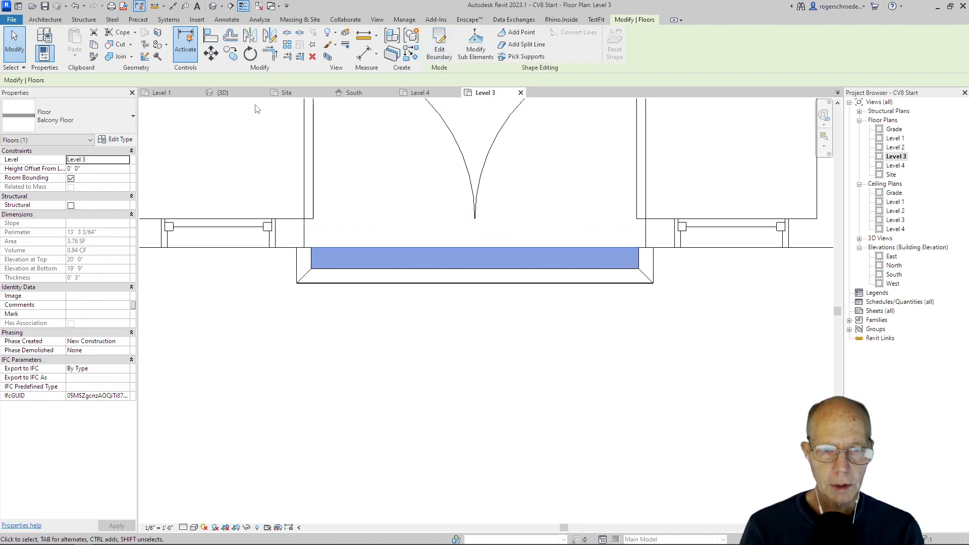
click(235, 97)
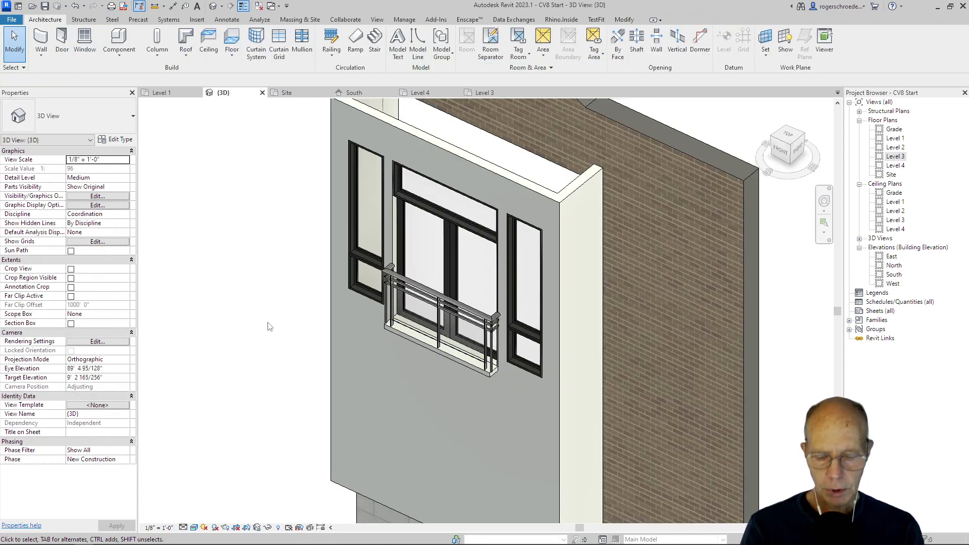
shift+middle_drag(490, 465, 507, 398)
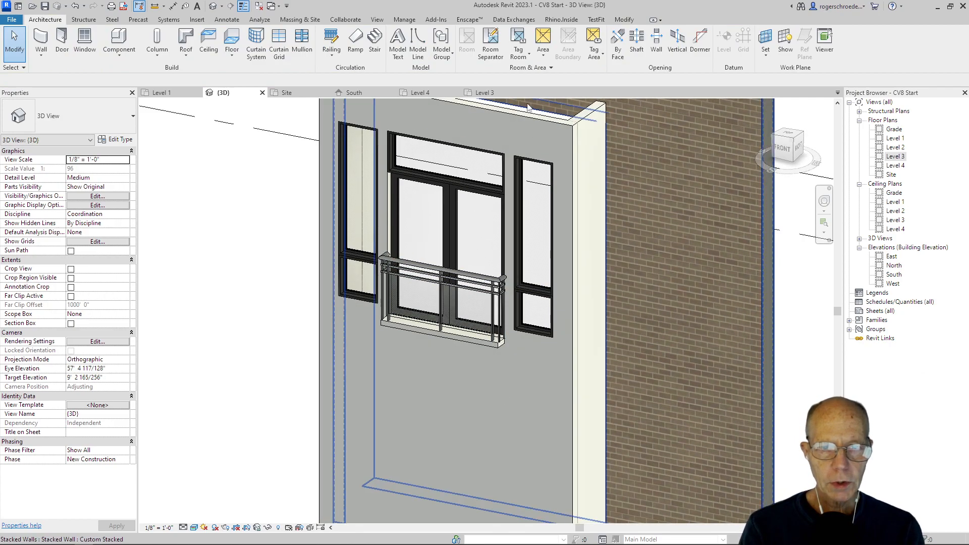
In the South elevation, make a single copy of the doors, windows, railing and balcony floor from the Level 3 line down to the Level 2 line.
click(353, 92)
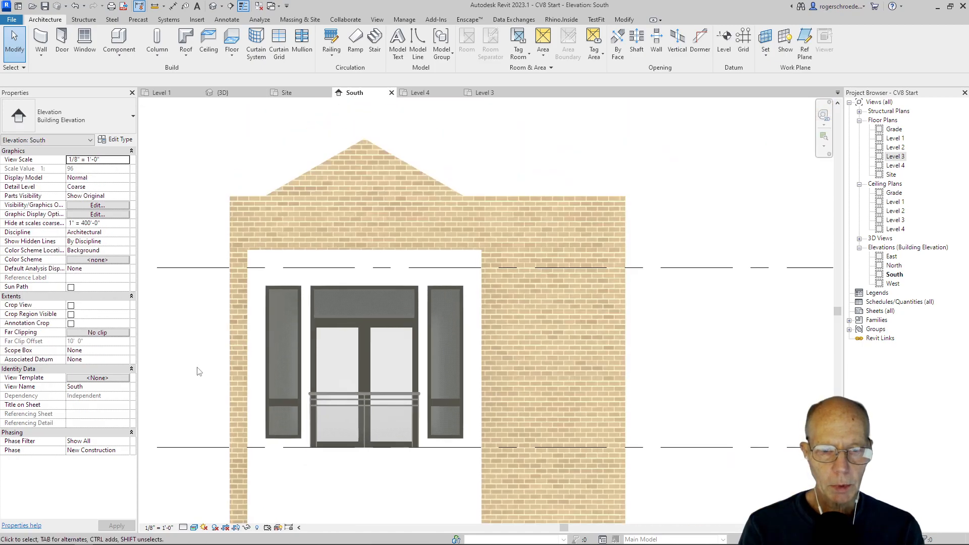
scroll(199, 371, down, 1)
middle_drag(199, 372, 253, 215)
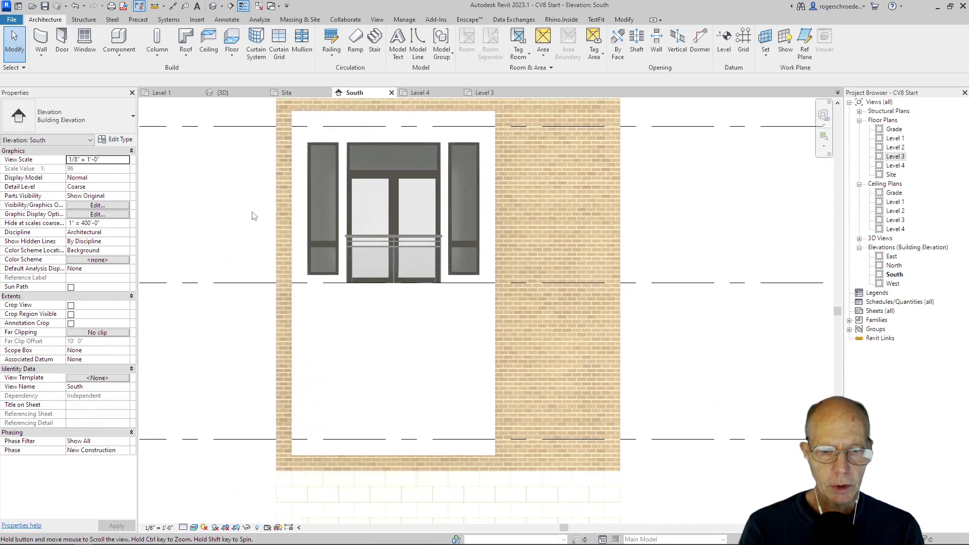
scroll(252, 214, down, 2)
drag(246, 156, 477, 286)
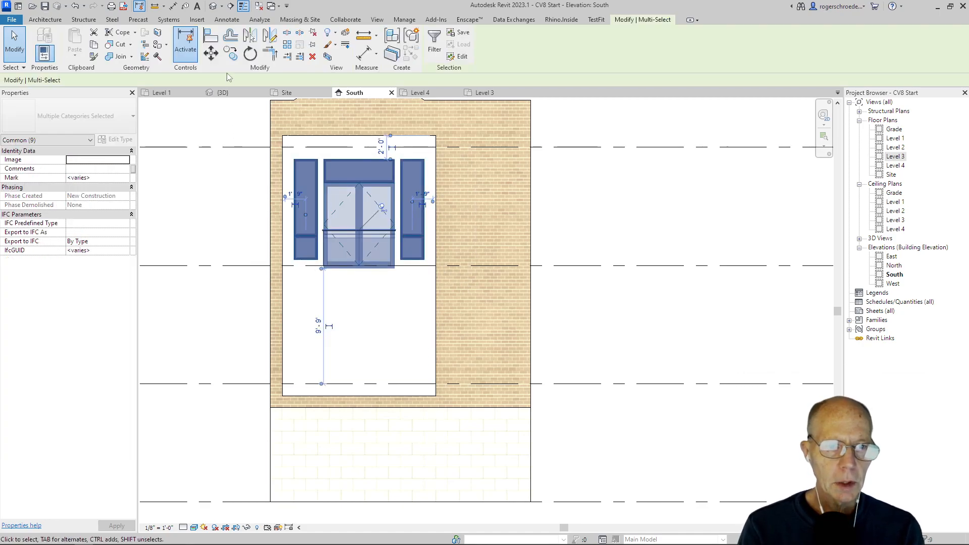
click(230, 53)
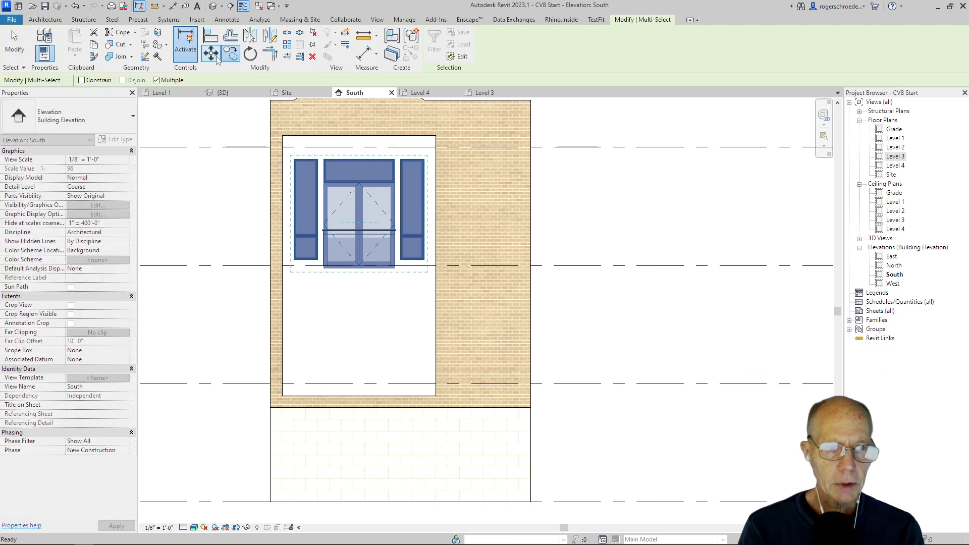
click(156, 80)
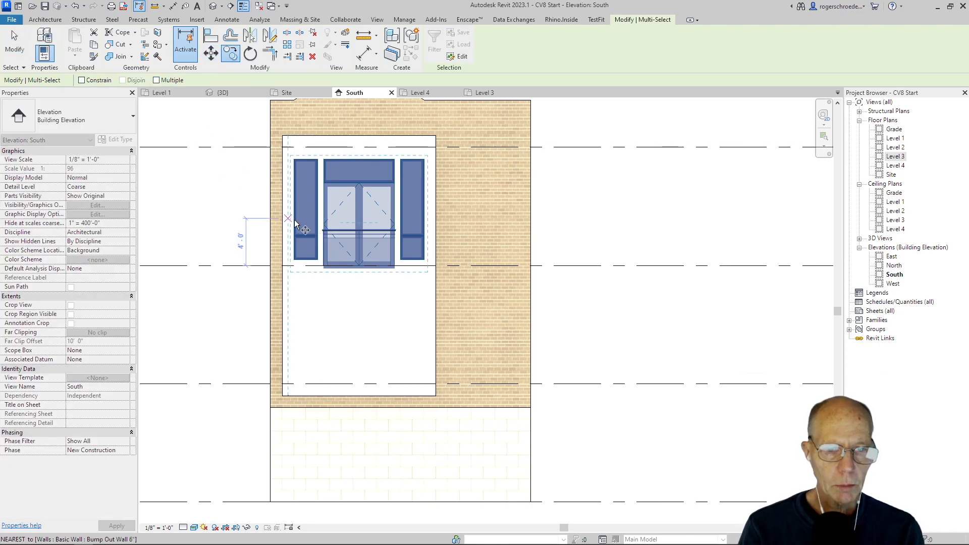
click(355, 263)
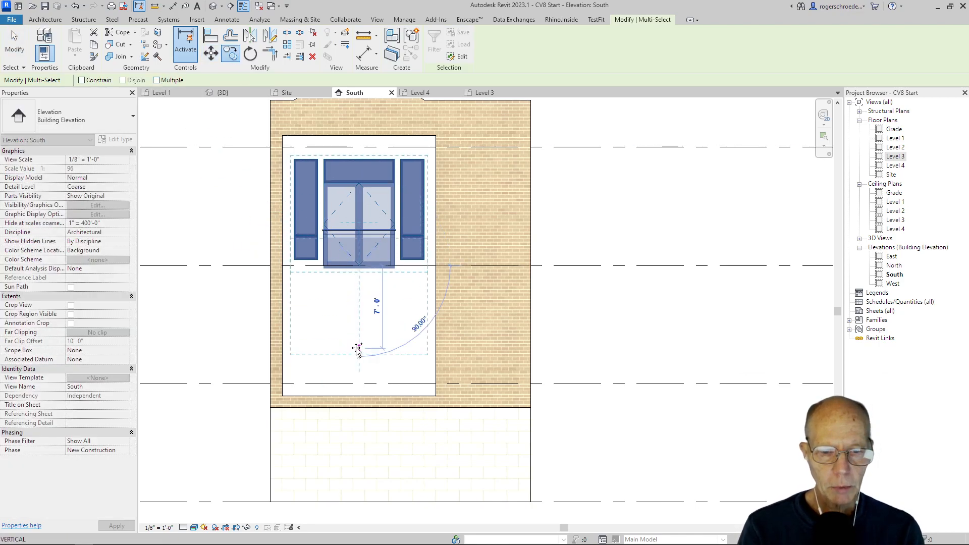
click(358, 384)
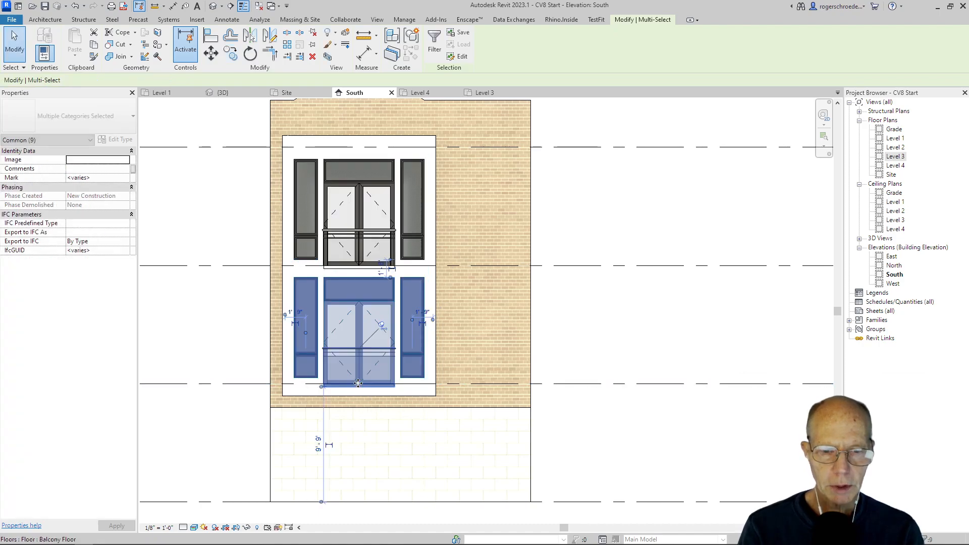
Clear the selection and examine both stacked door-and-balcony compositions on the bump-out wall in the 3D view.
click(19, 59)
click(222, 93)
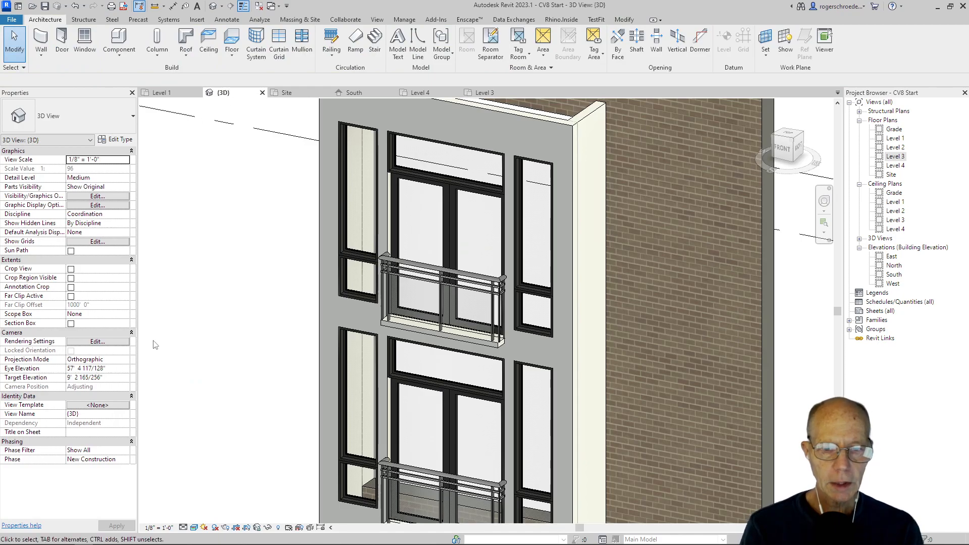
scroll(206, 314, down, 2)
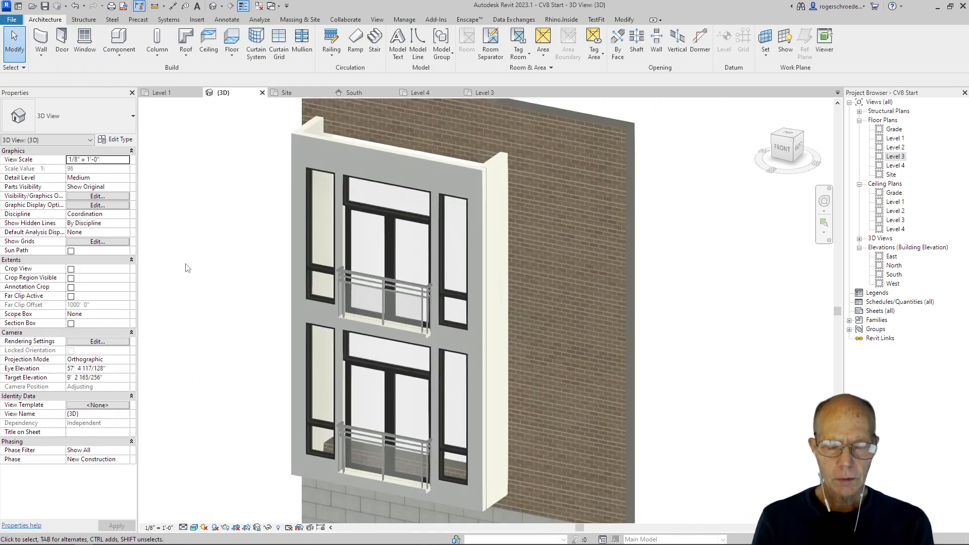